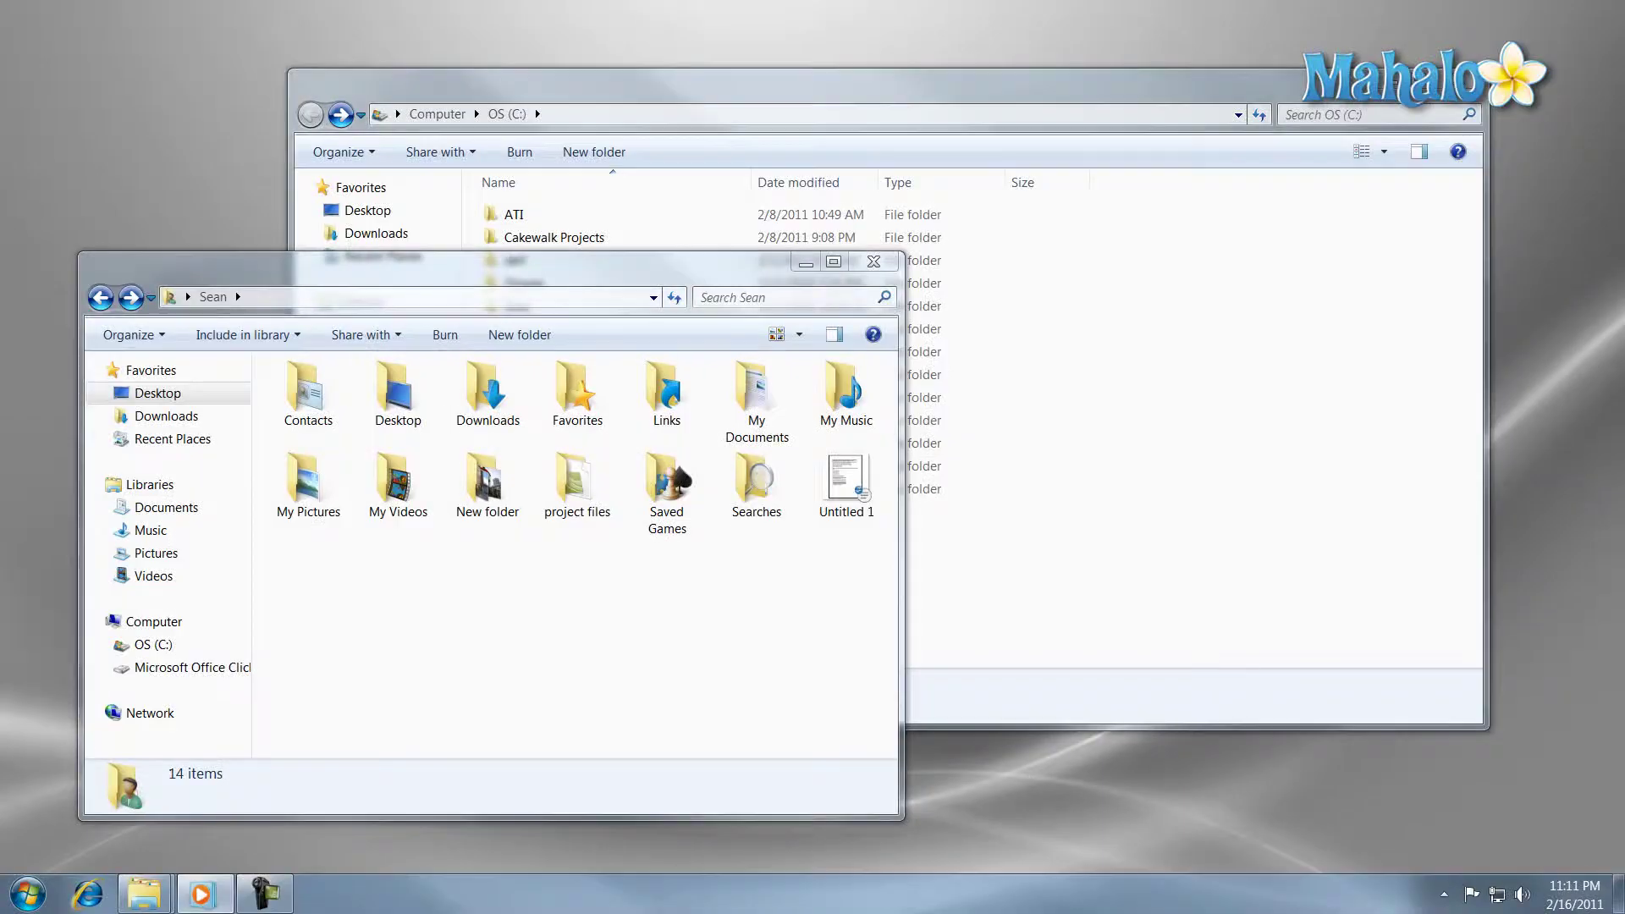
Bring Sean's home folder window in front of the C: drive window
click(582, 625)
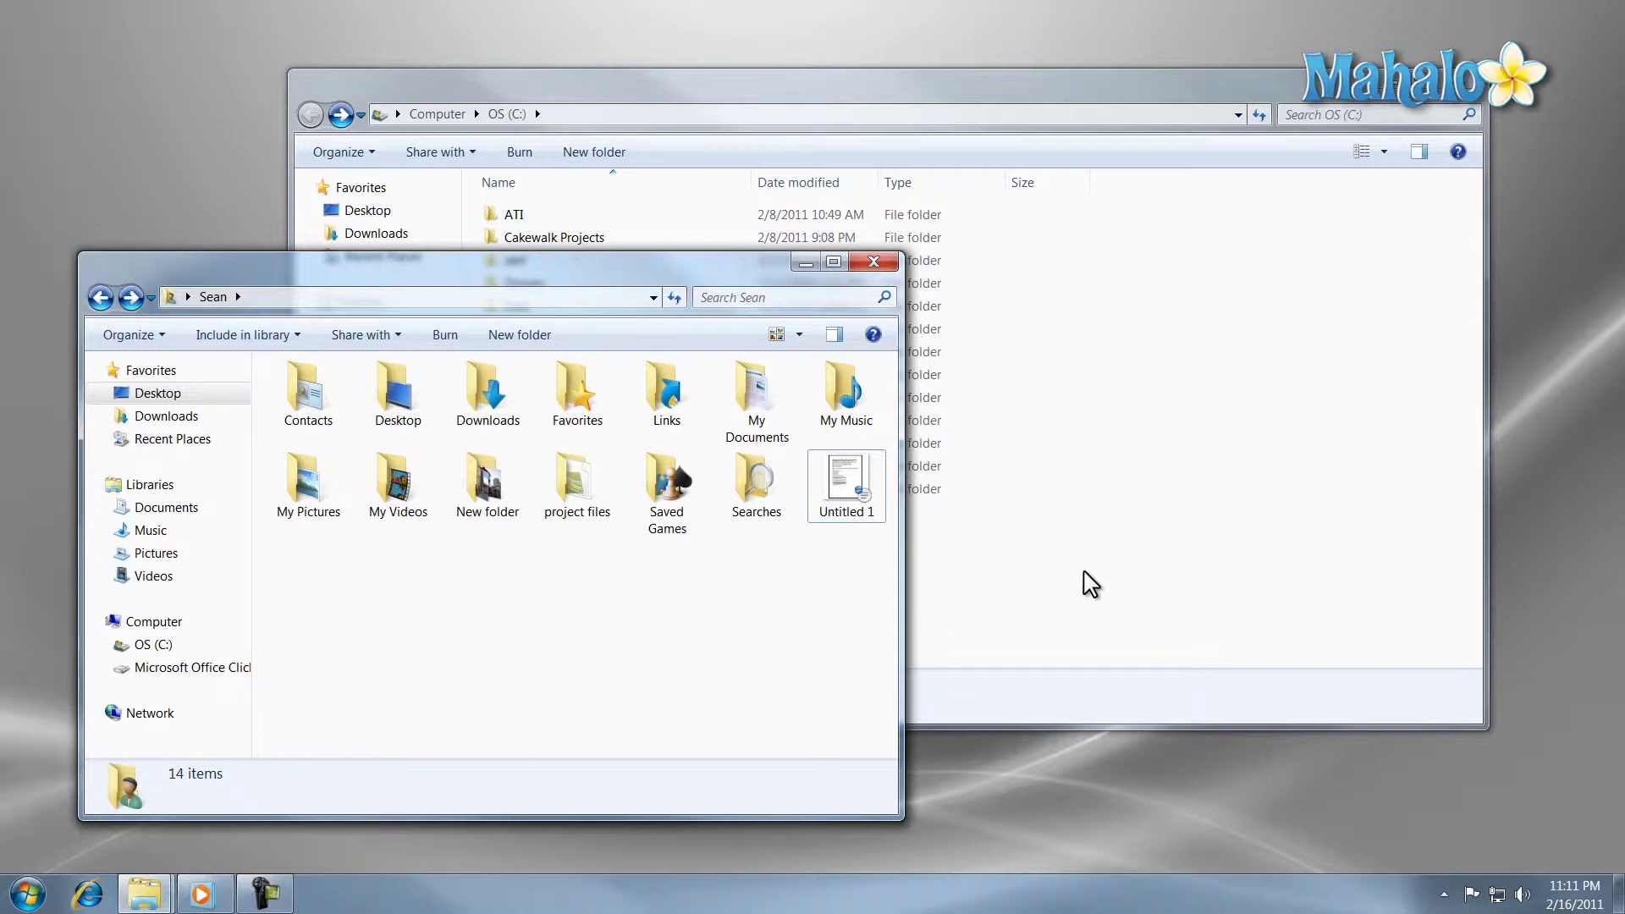
click(1047, 585)
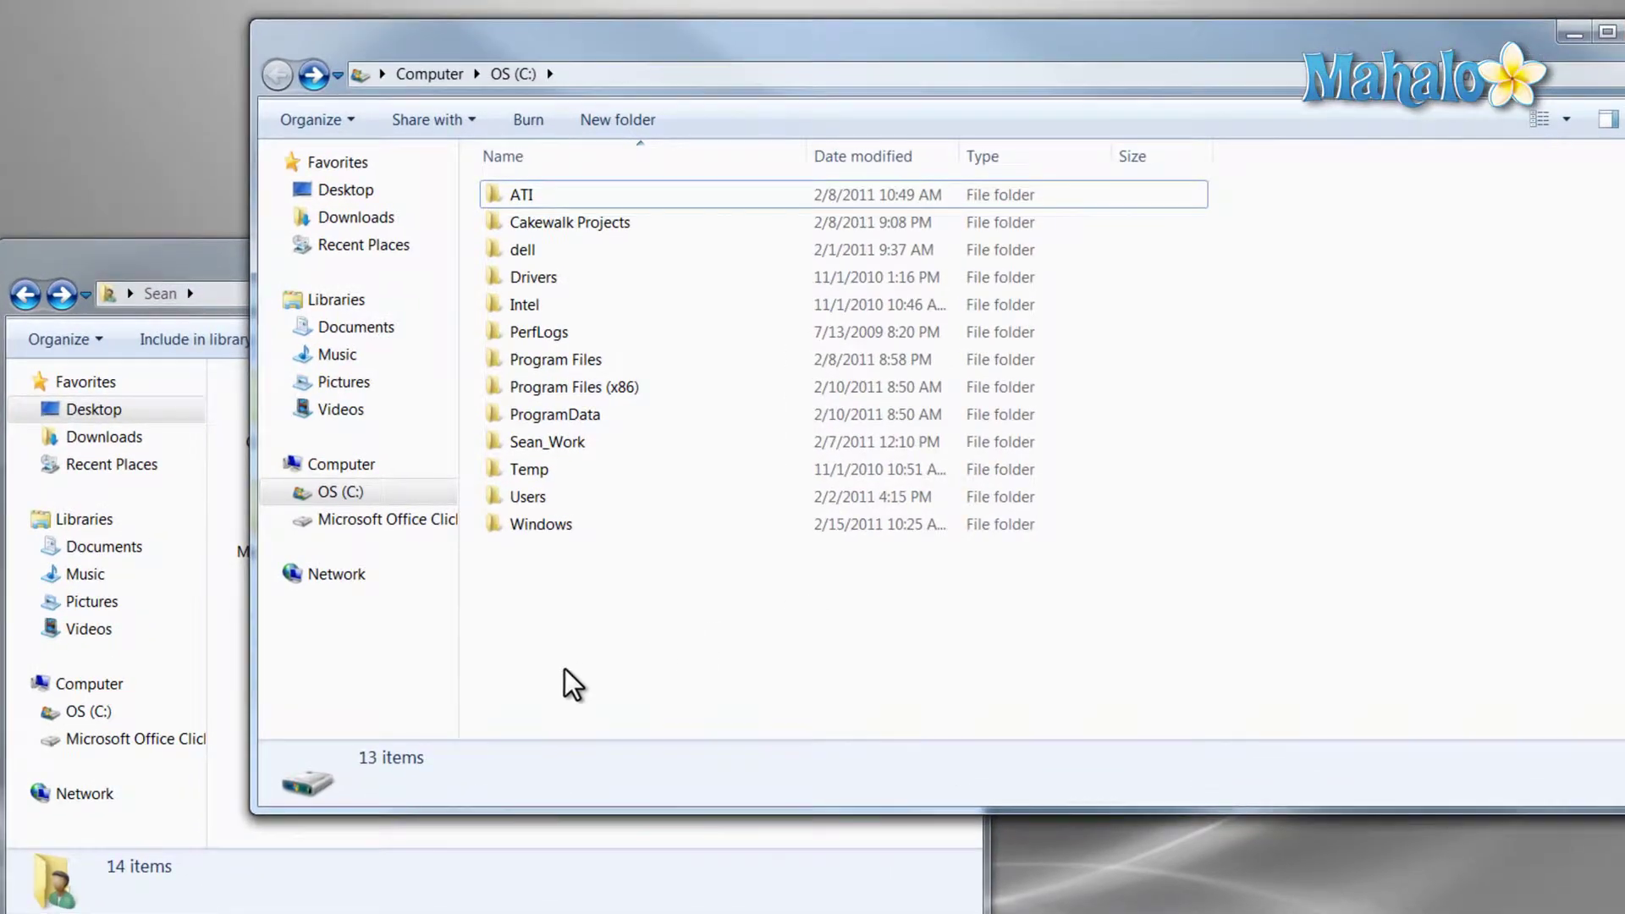
click(226, 664)
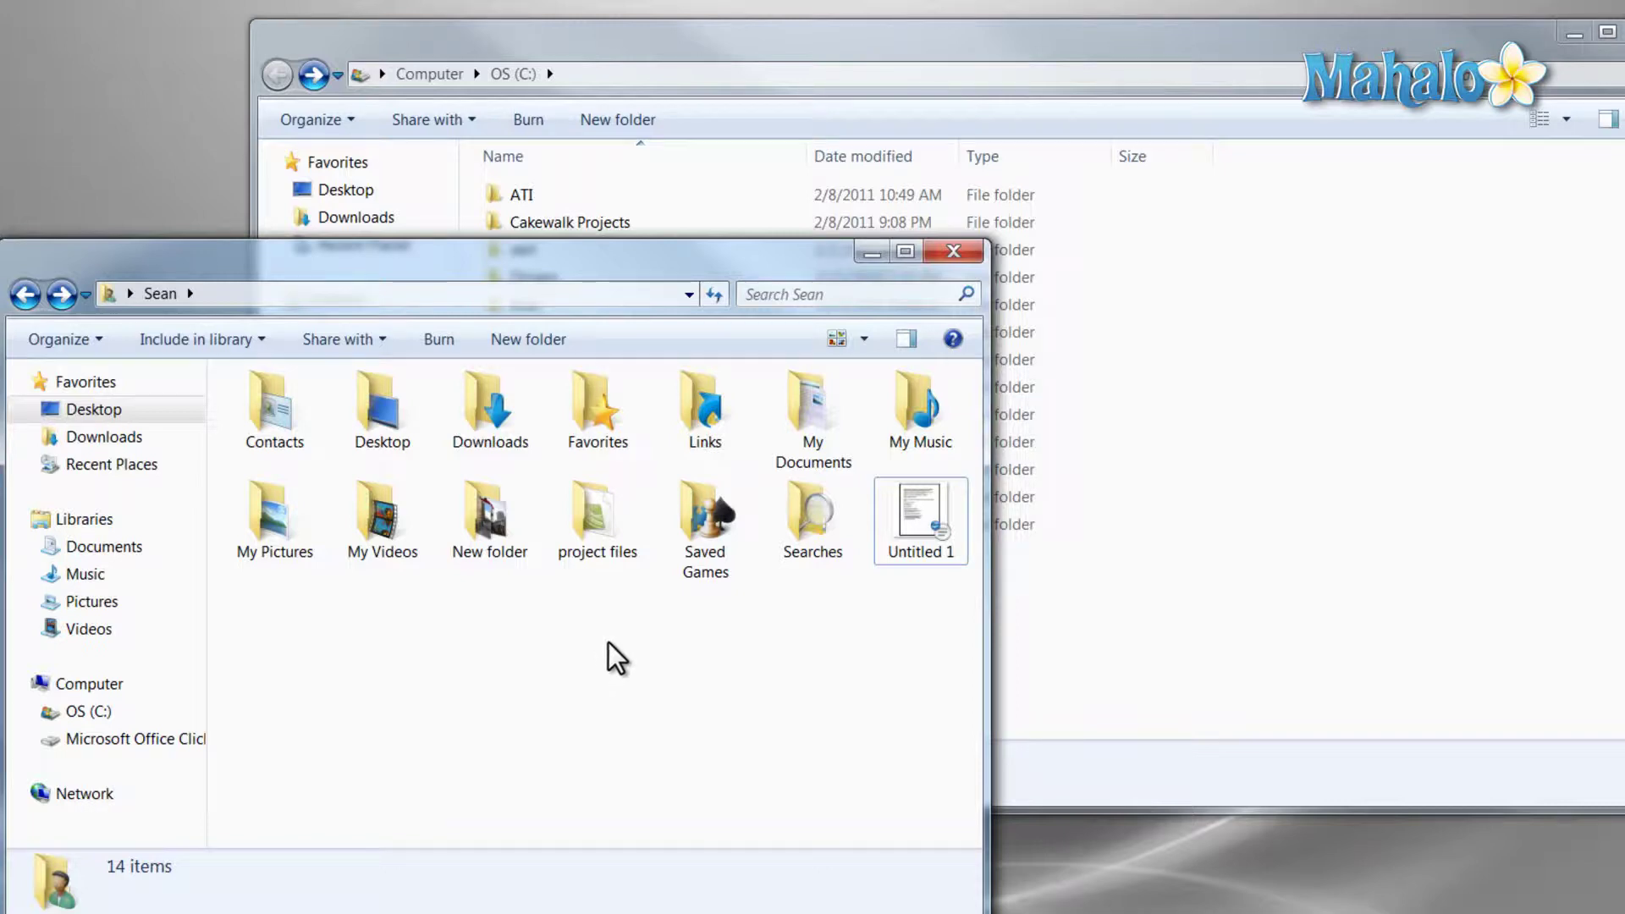
Set the Hidden attribute on the Untitled 1 document through its Properties
click(920, 521)
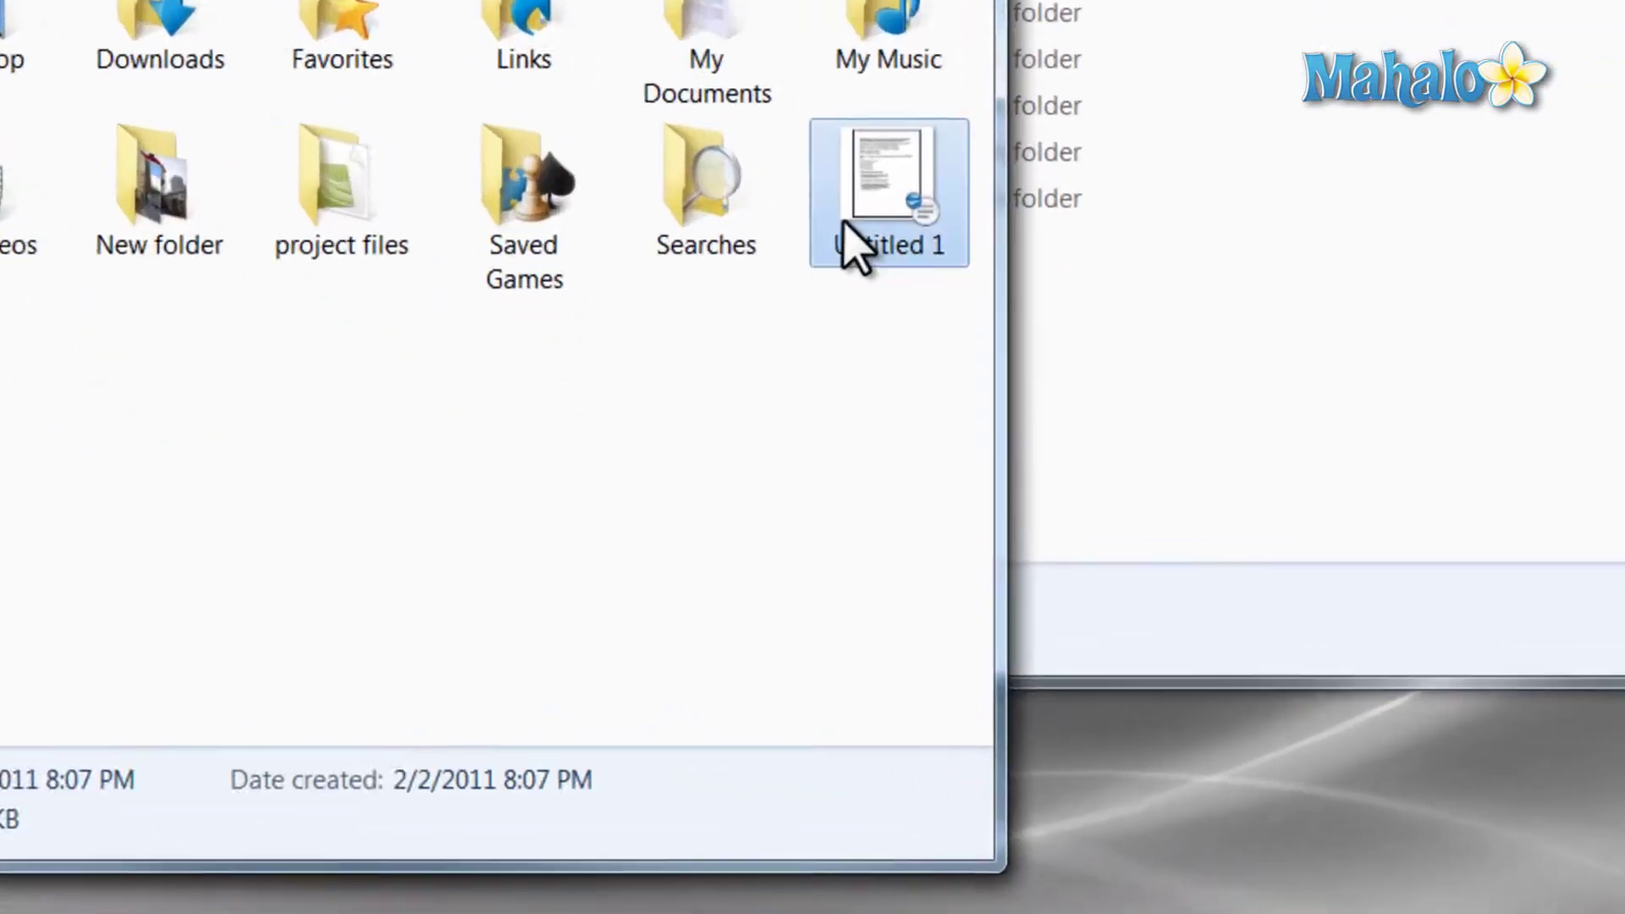
right_click(851, 241)
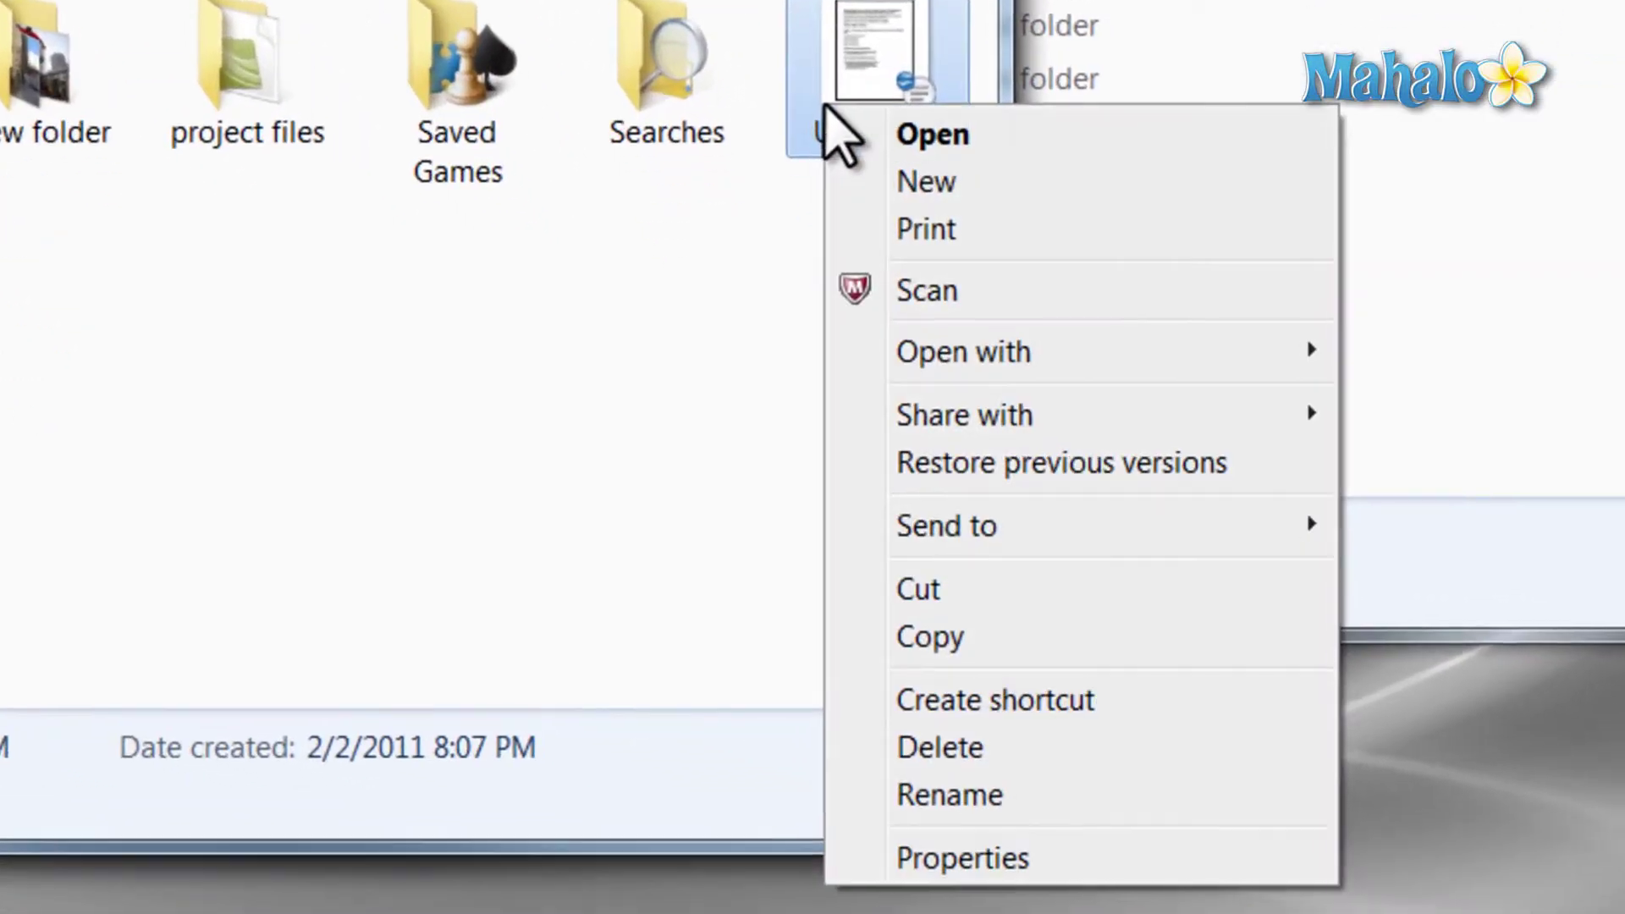
click(996, 874)
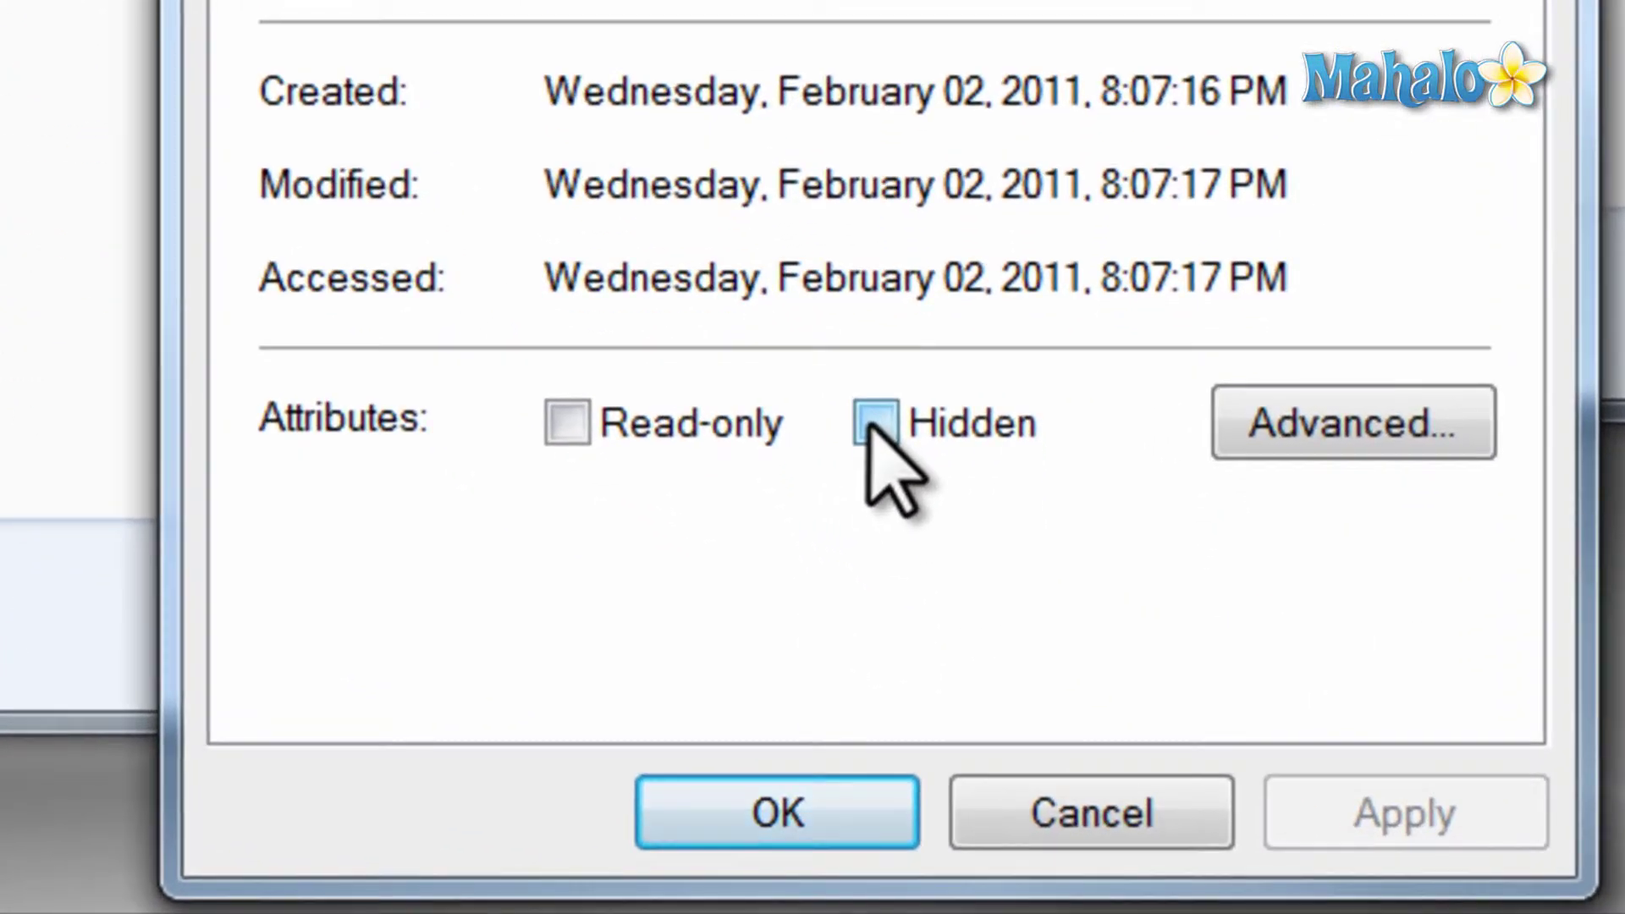
click(887, 460)
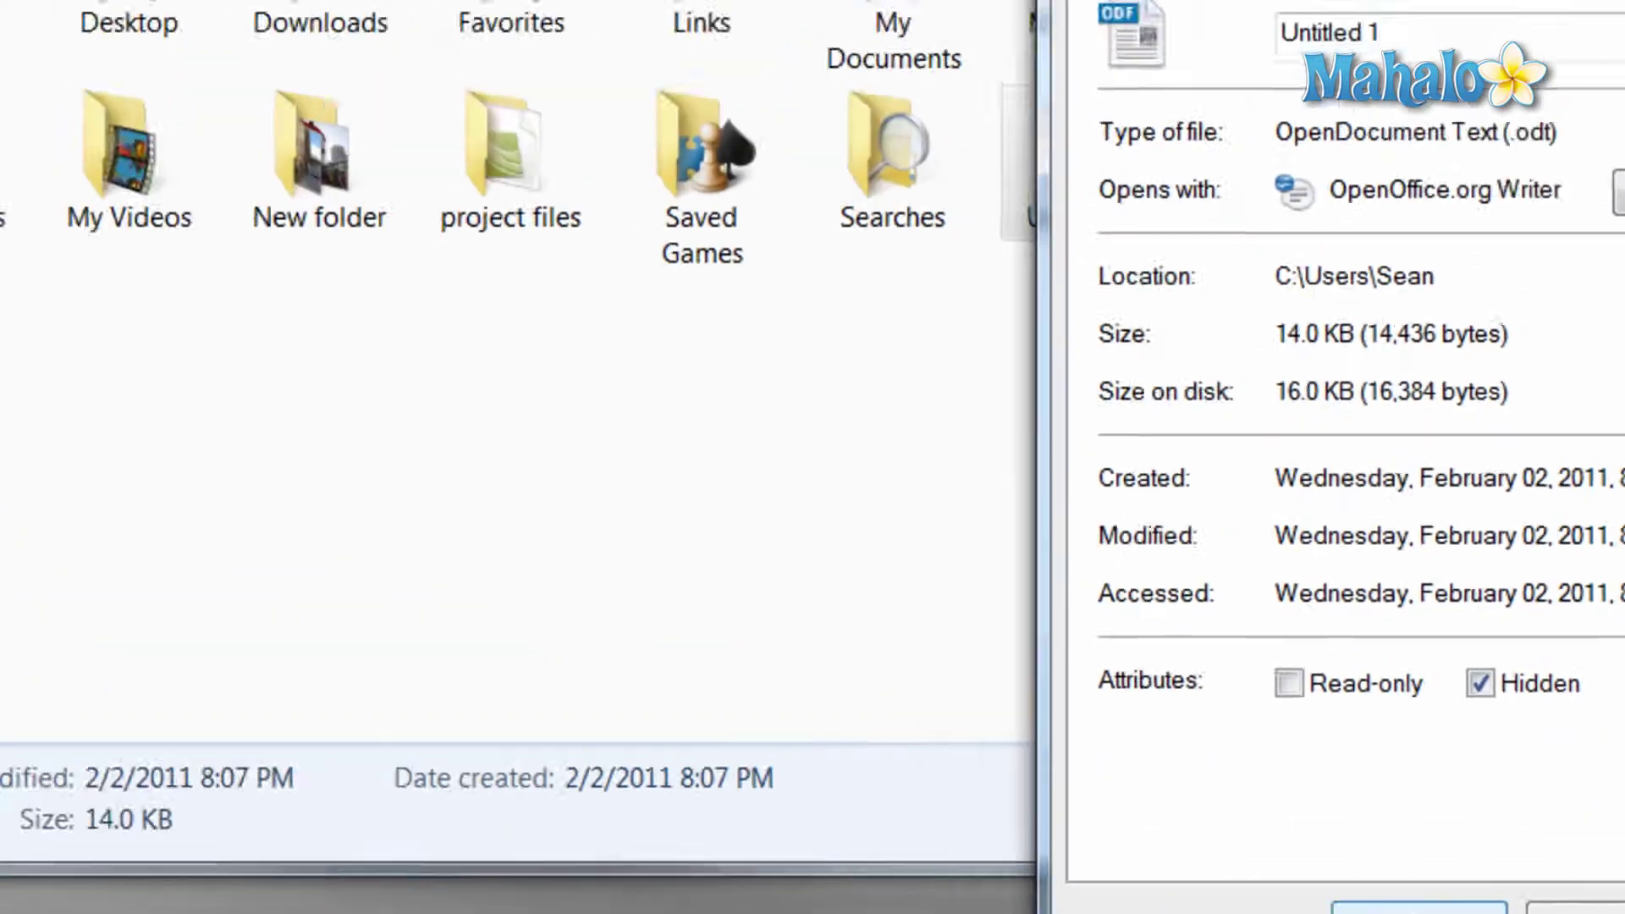
click(1418, 907)
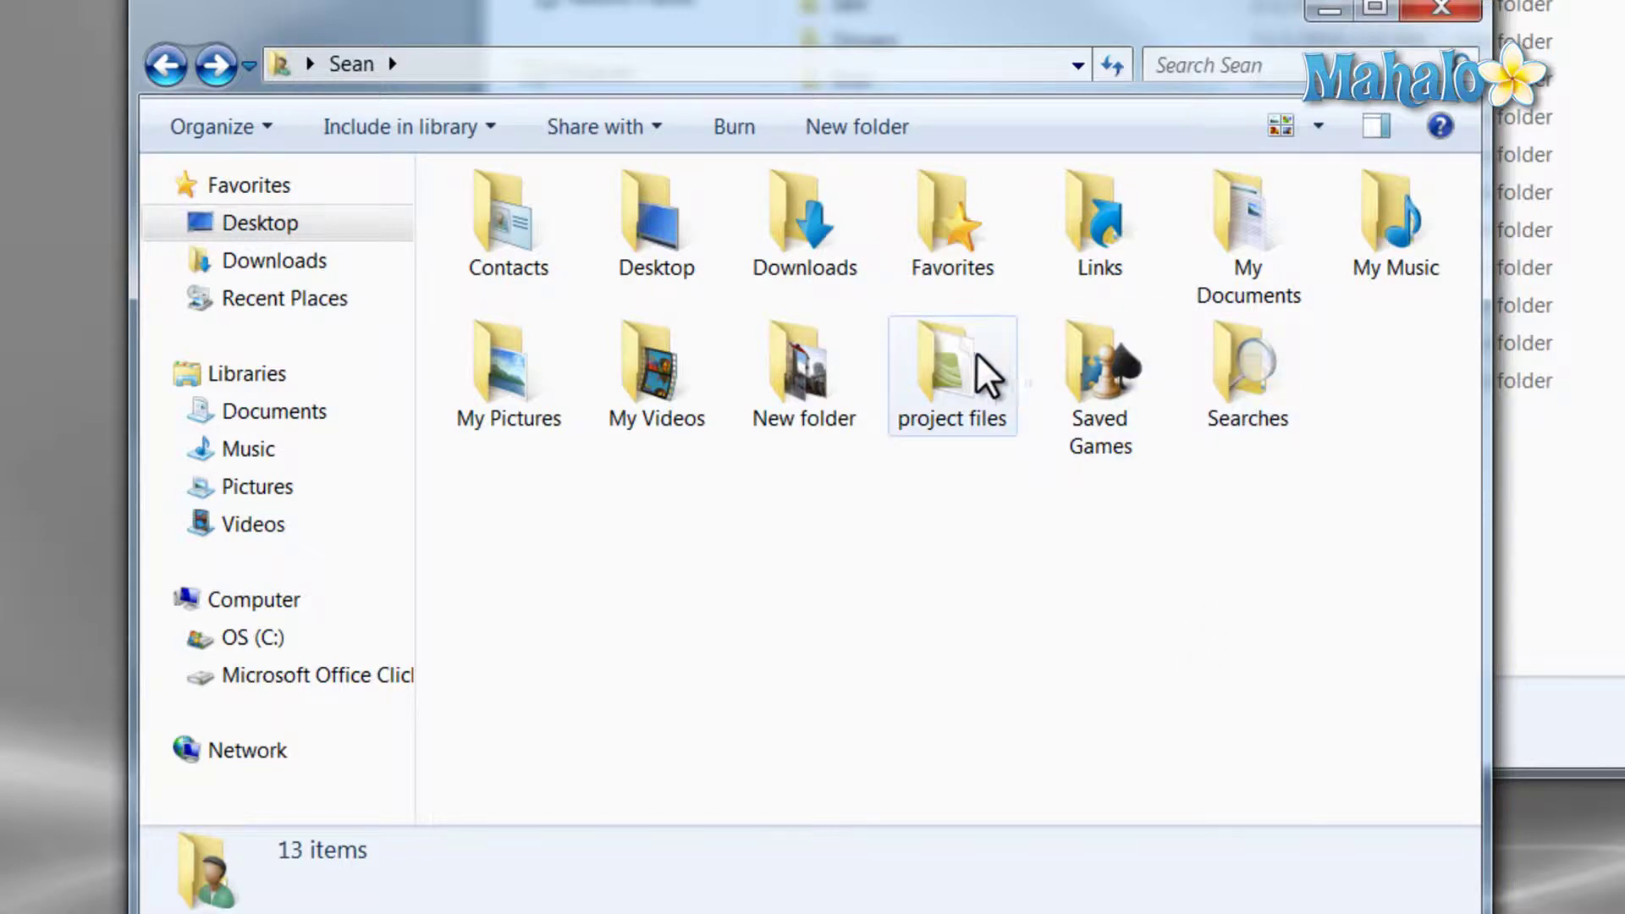
Make New folder hidden, applying it to all subfolders and files, then clear the selection
right_click(788, 374)
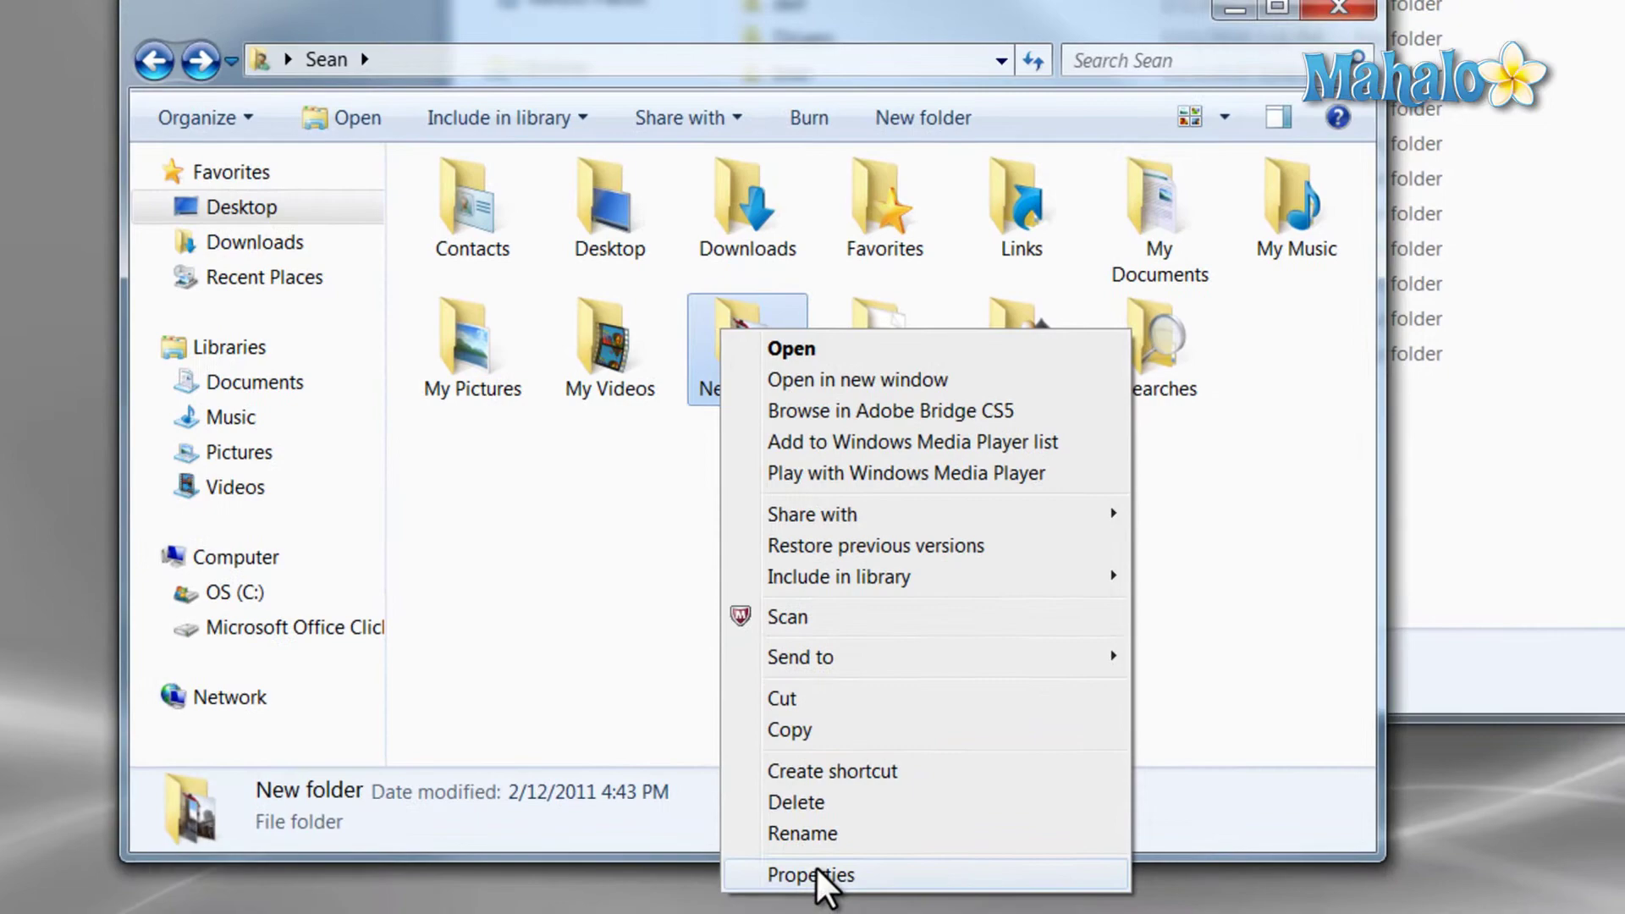
click(826, 877)
click(901, 699)
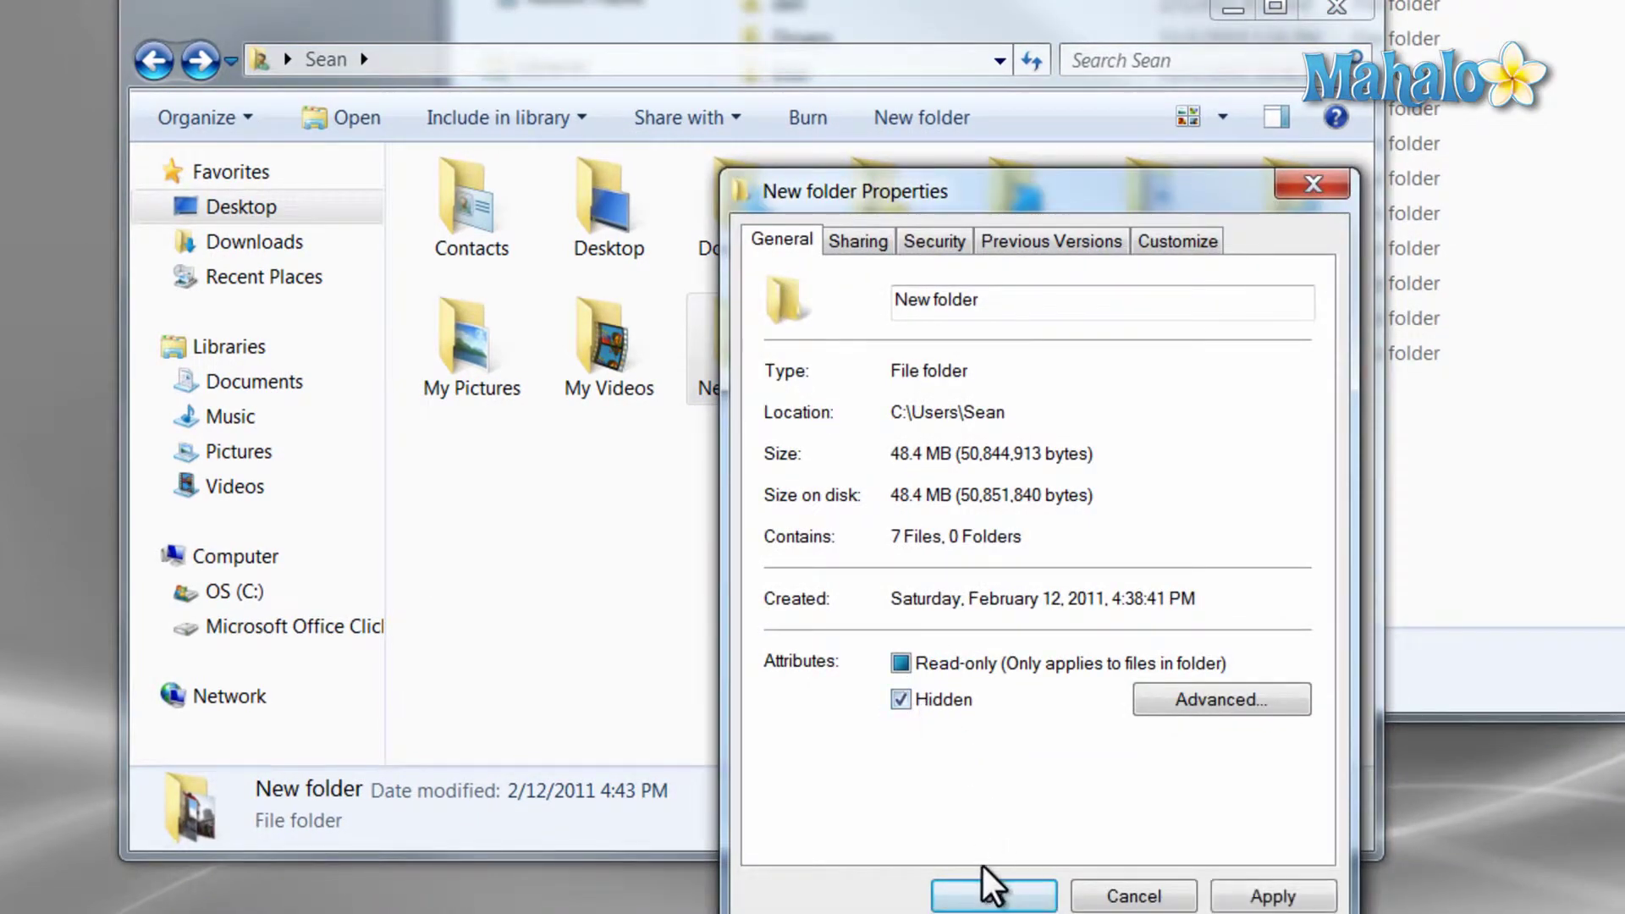
click(1273, 897)
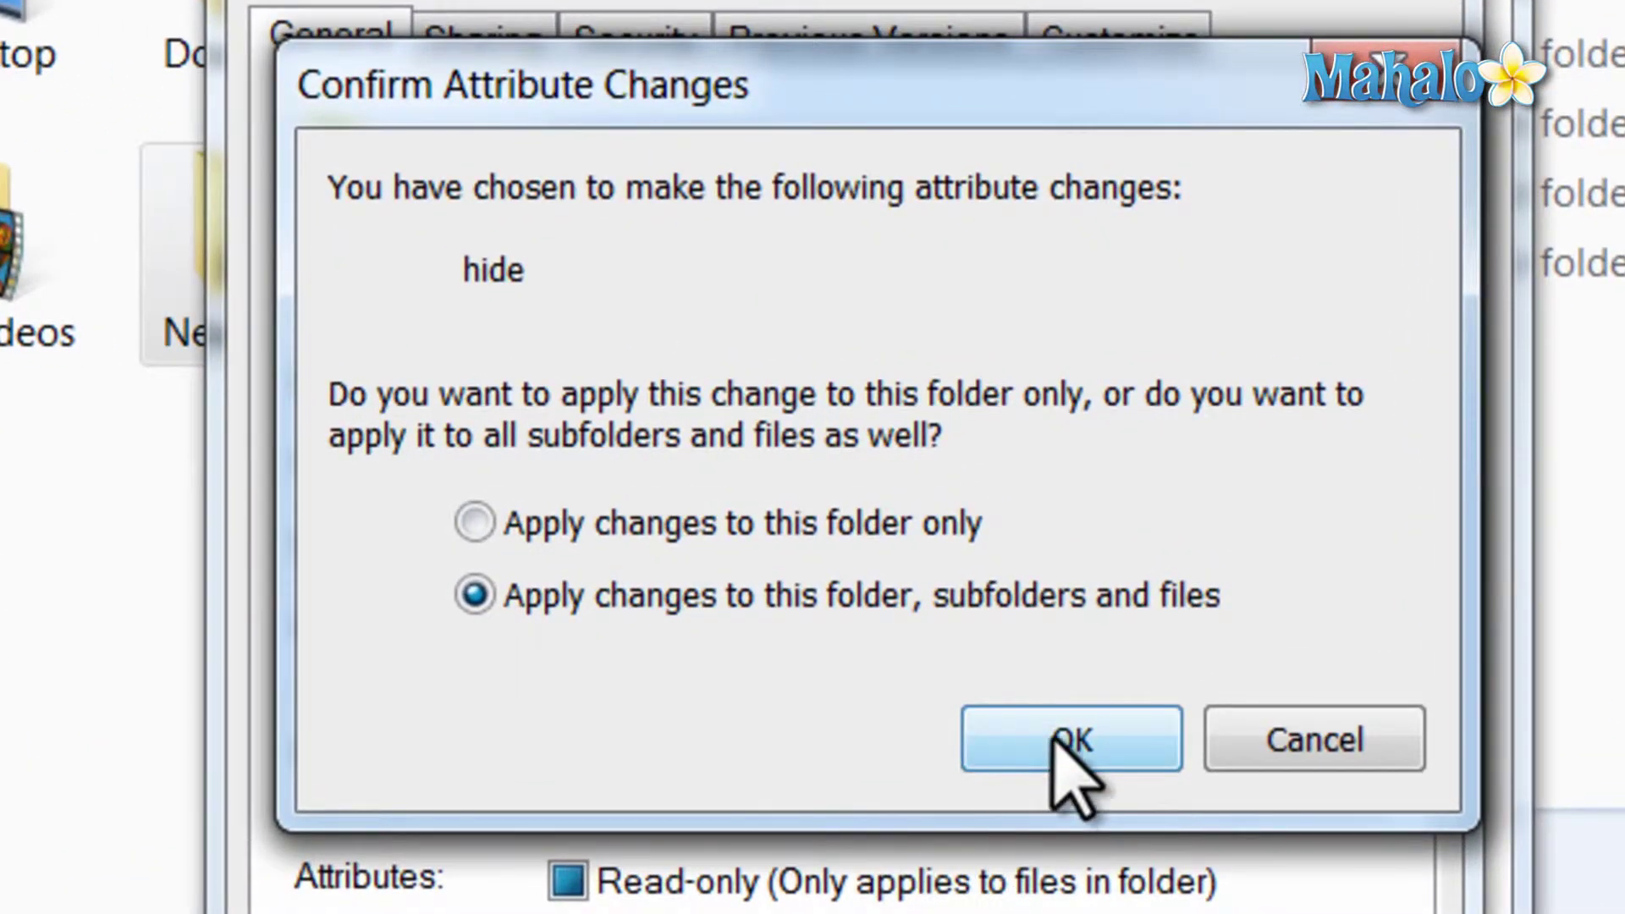
click(1071, 739)
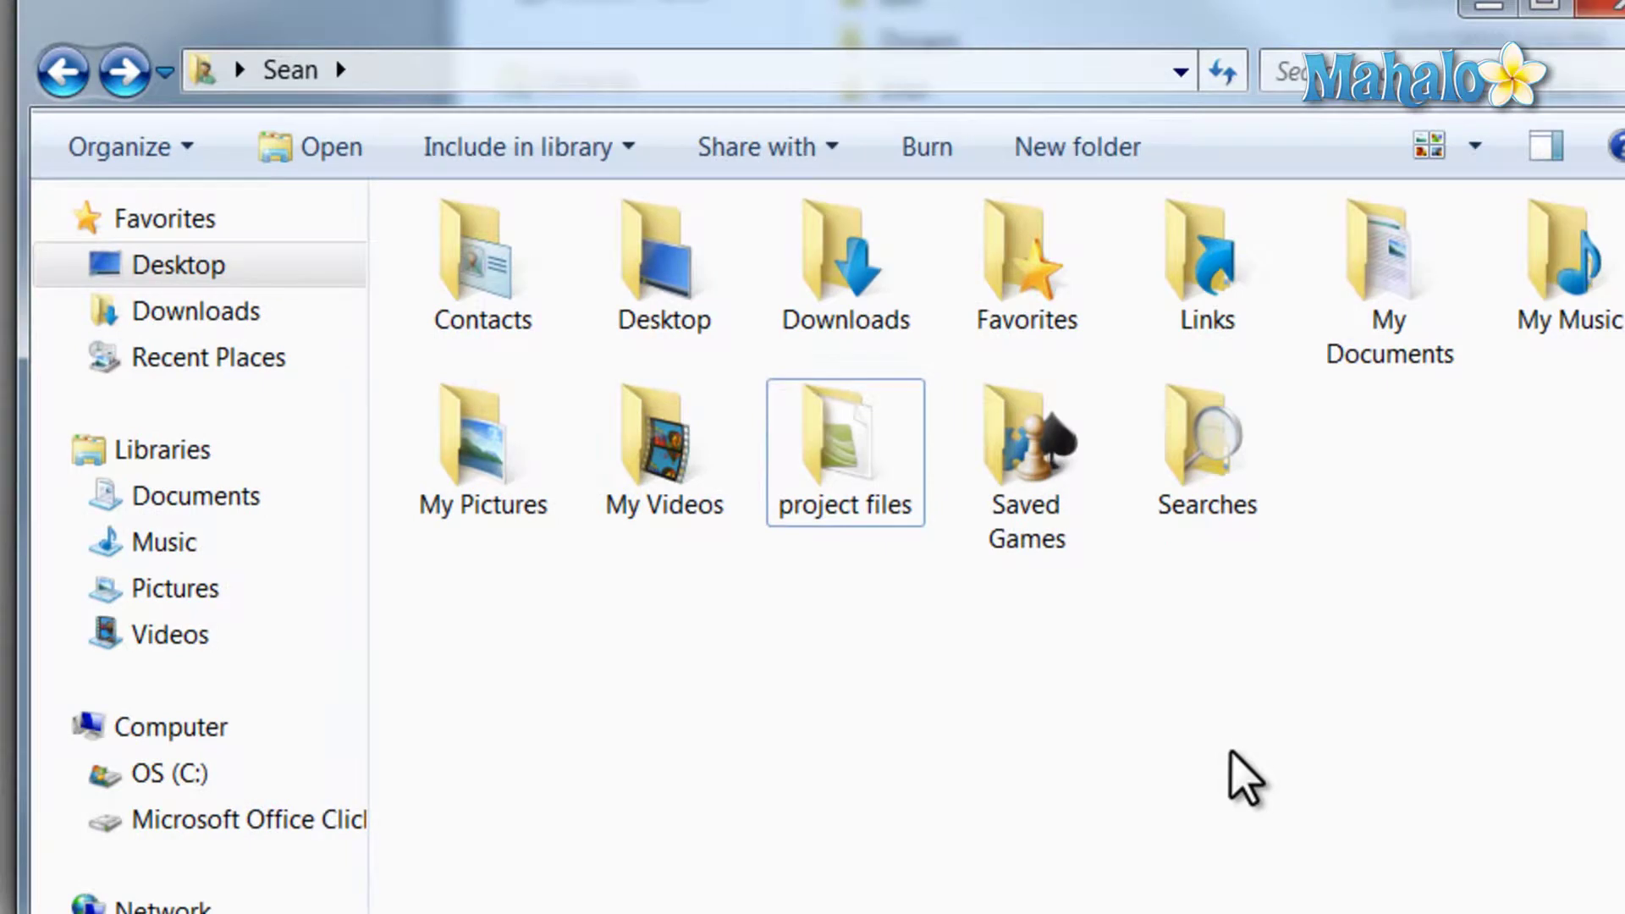
click(1244, 774)
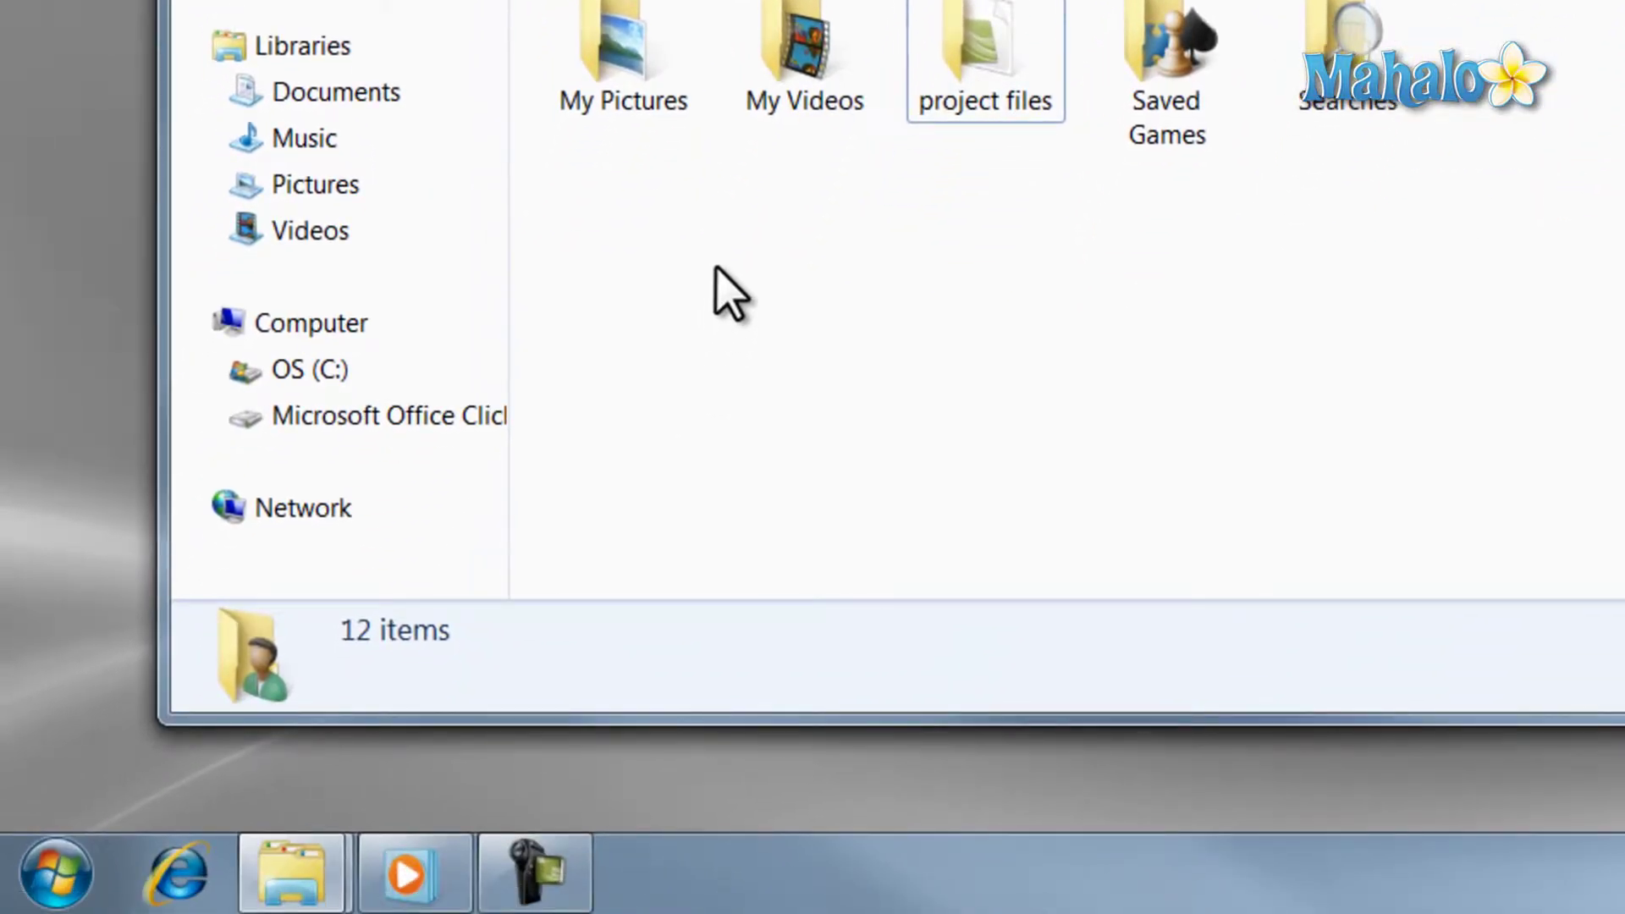
Find Folder Options via a Start search and select 'Show hidden files, folders, and drives'
click(56, 874)
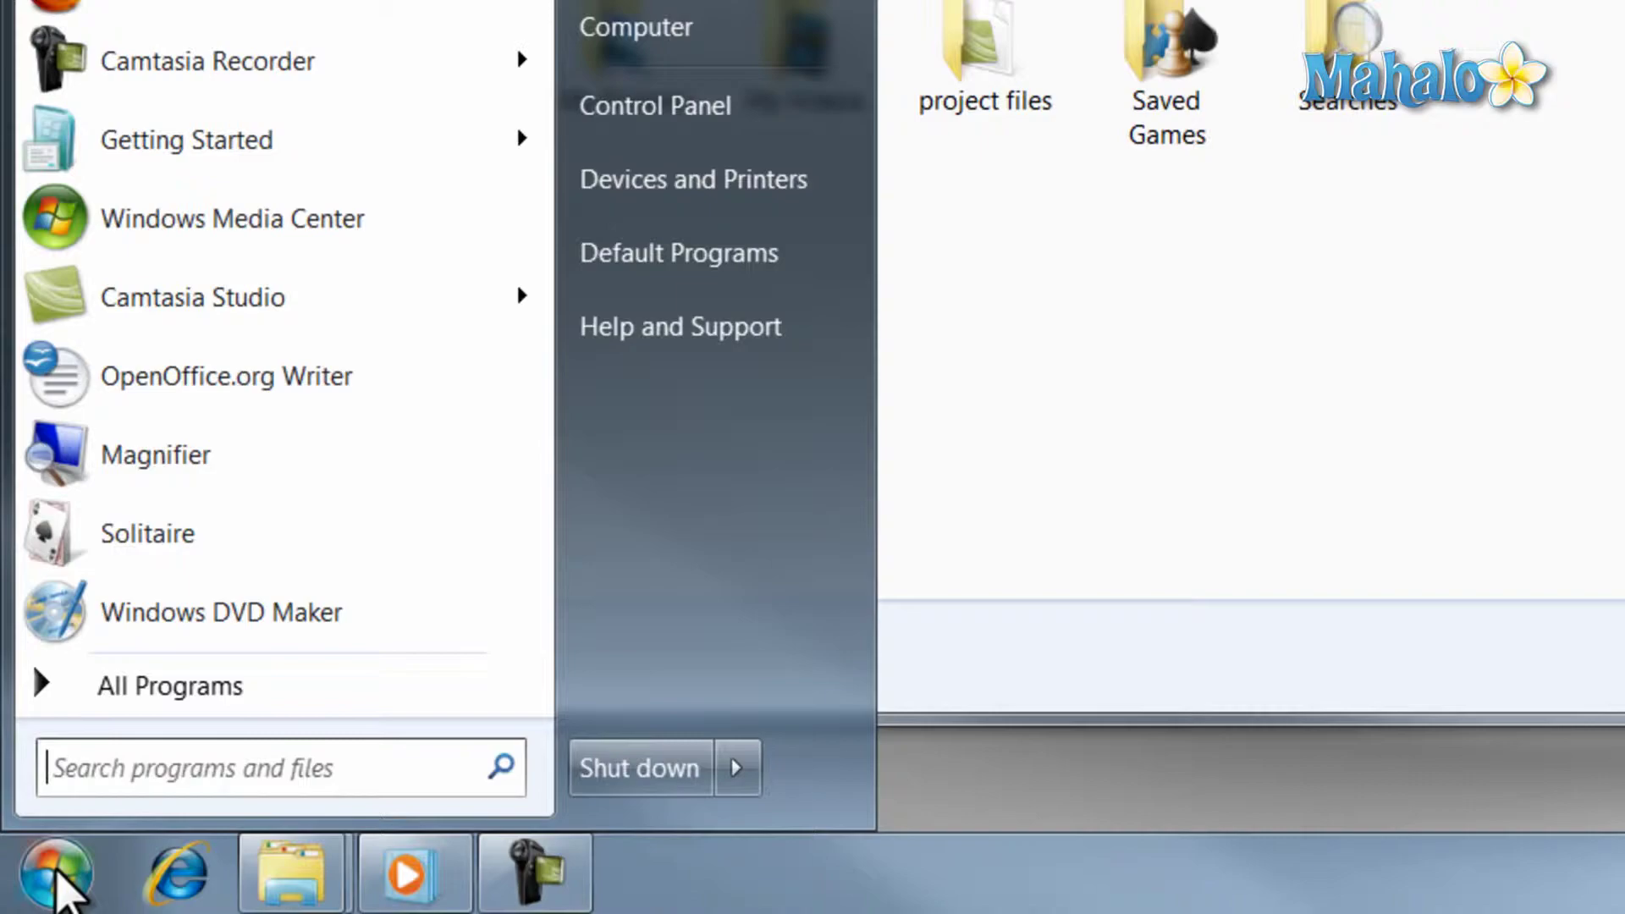
text(show hidden)
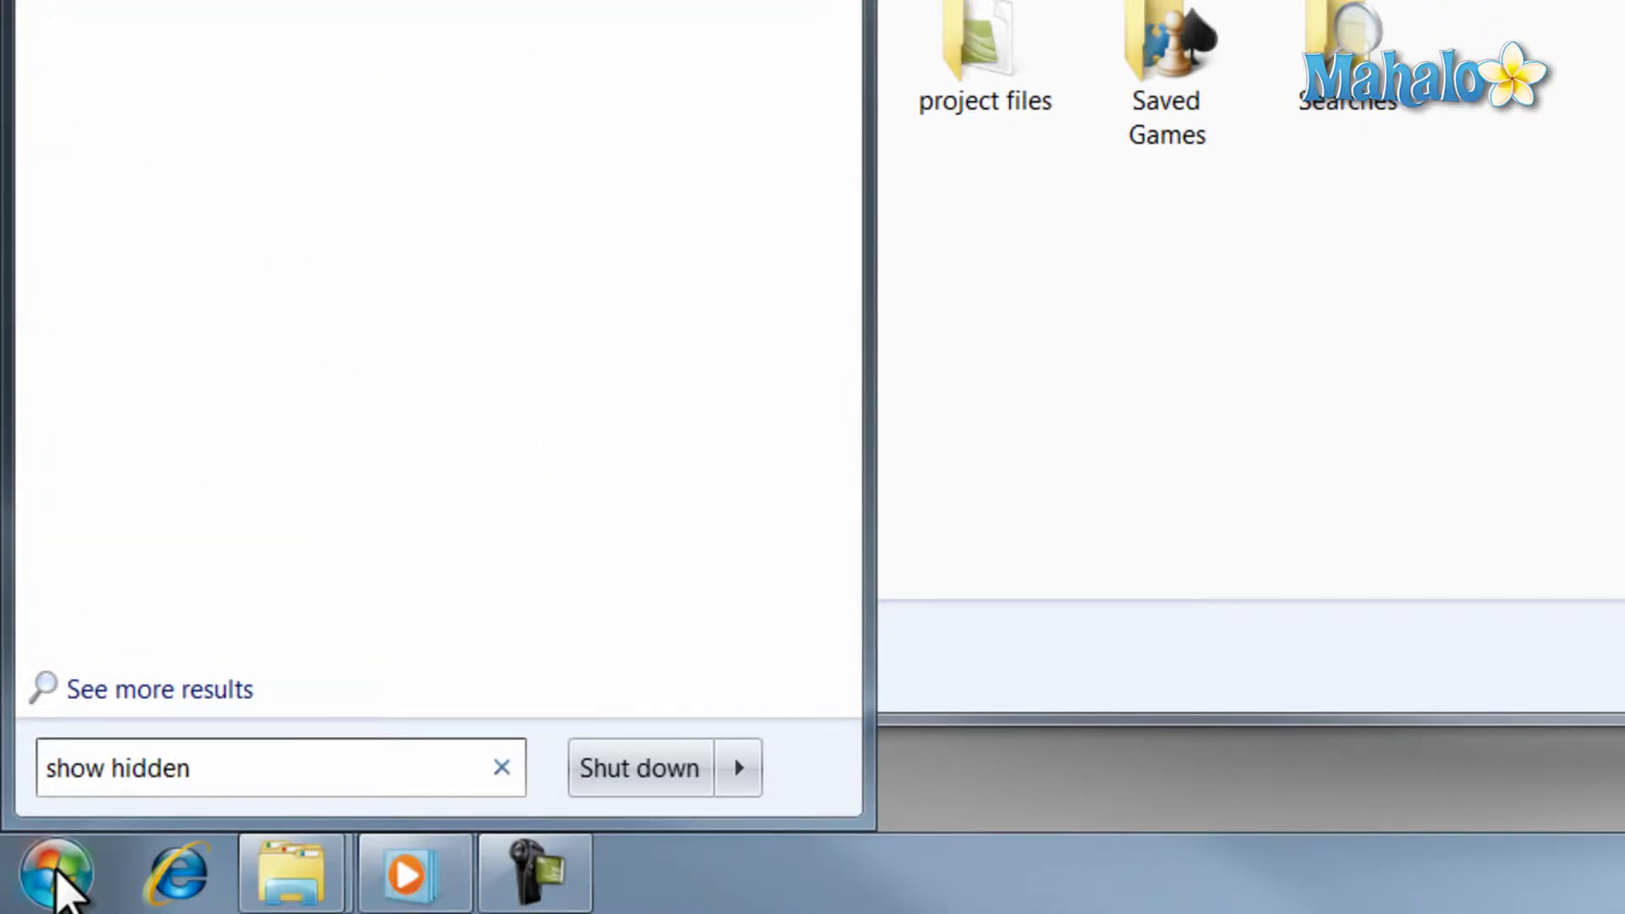
key(Return)
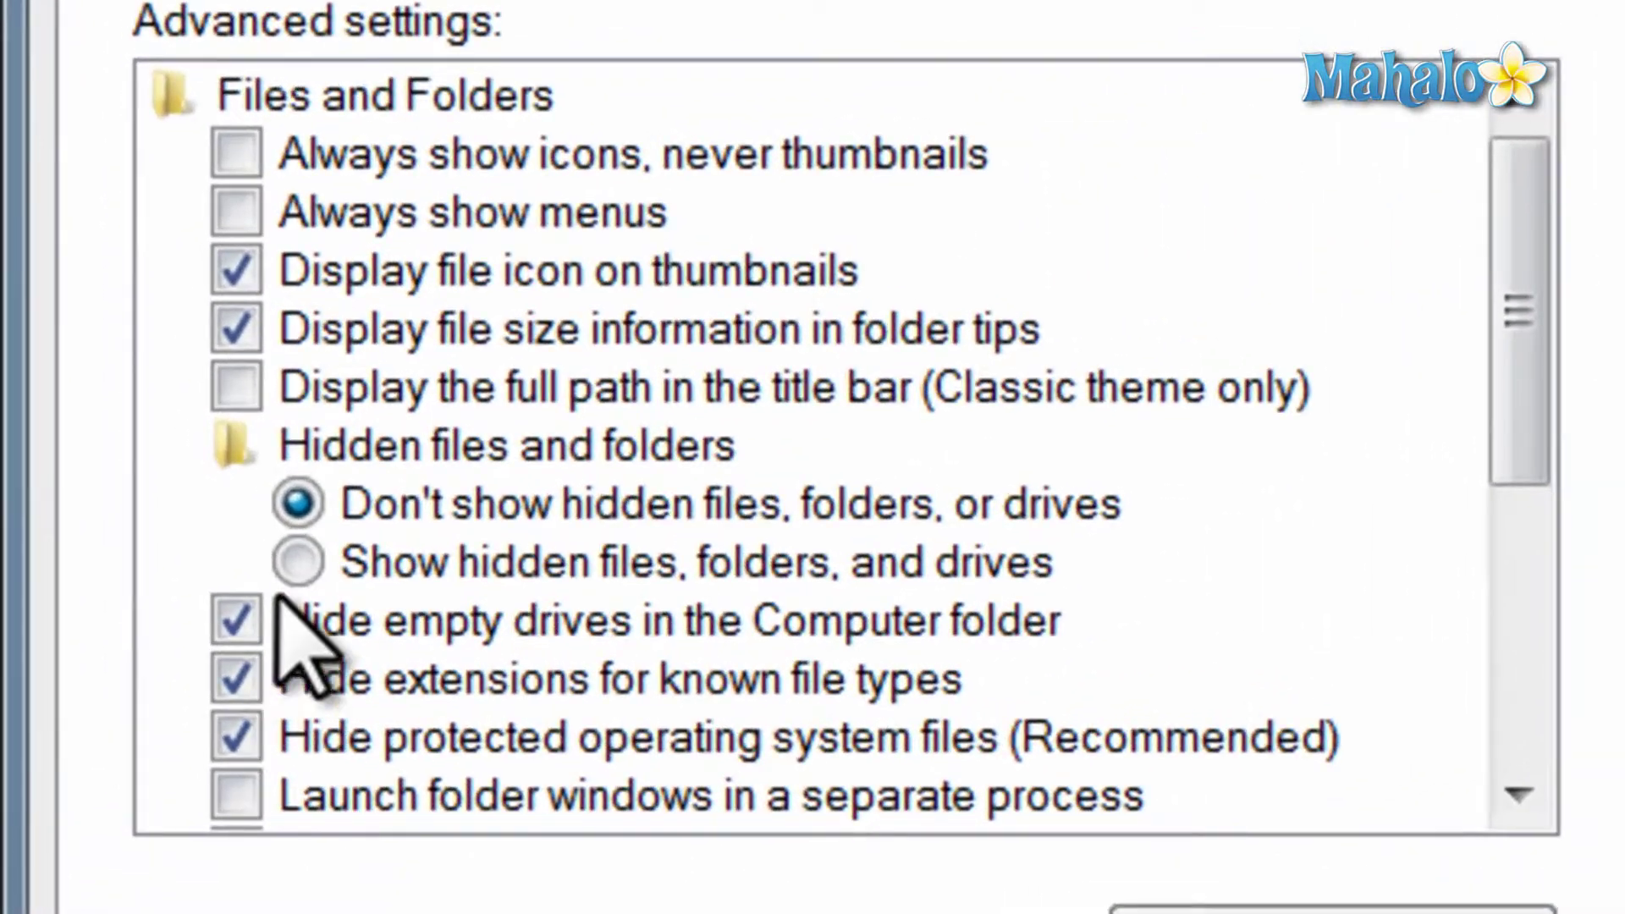
click(297, 561)
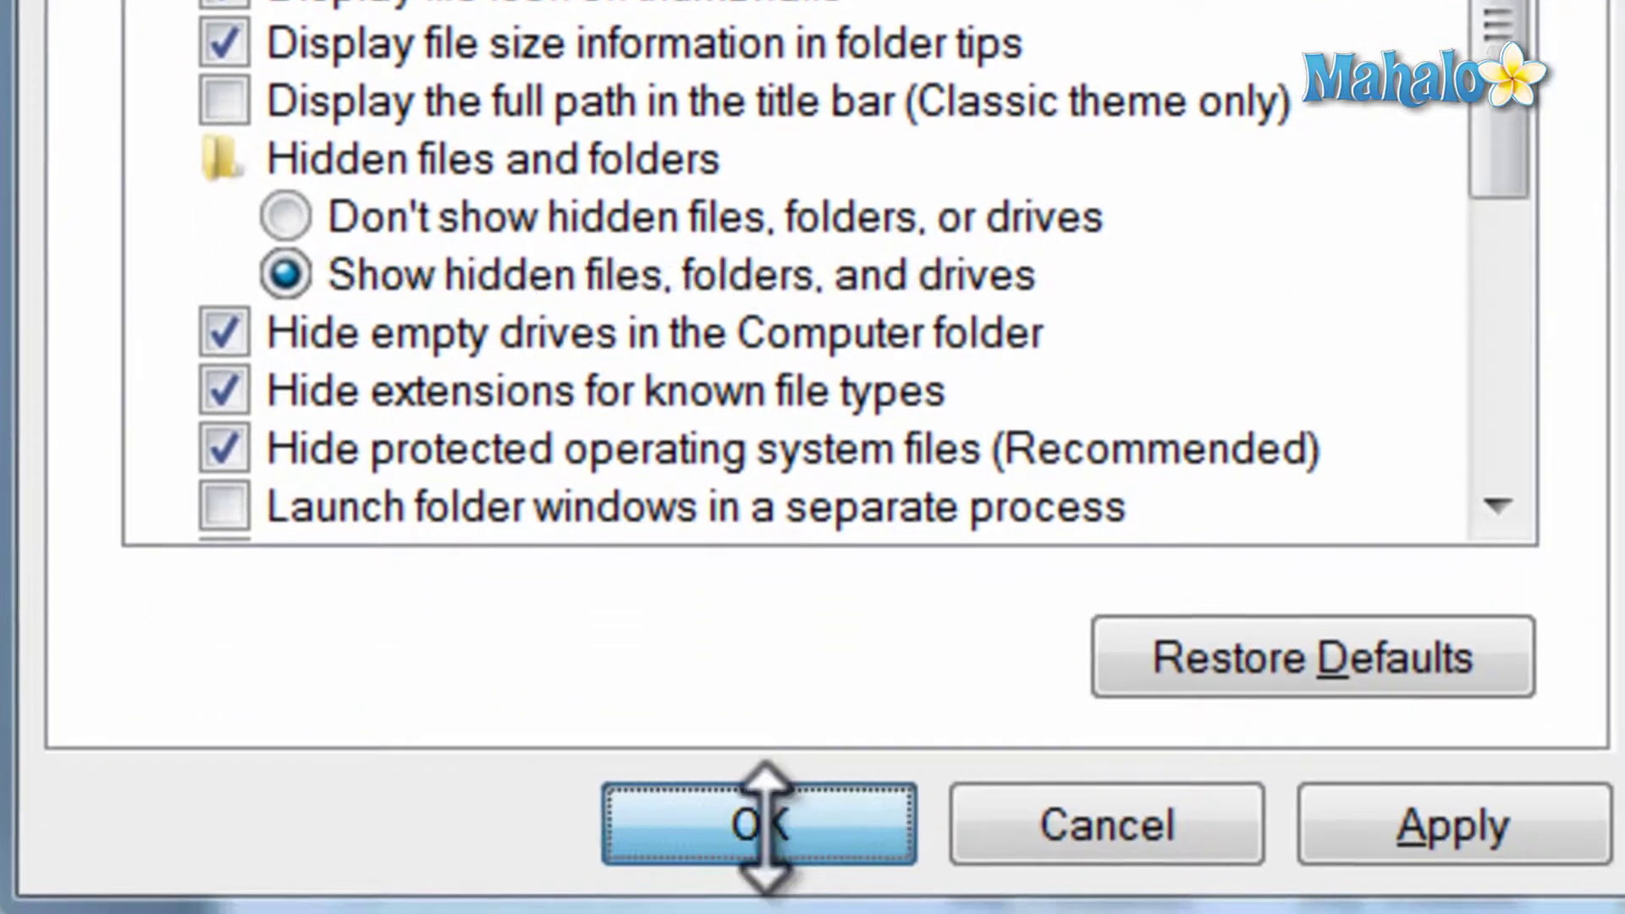
click(761, 827)
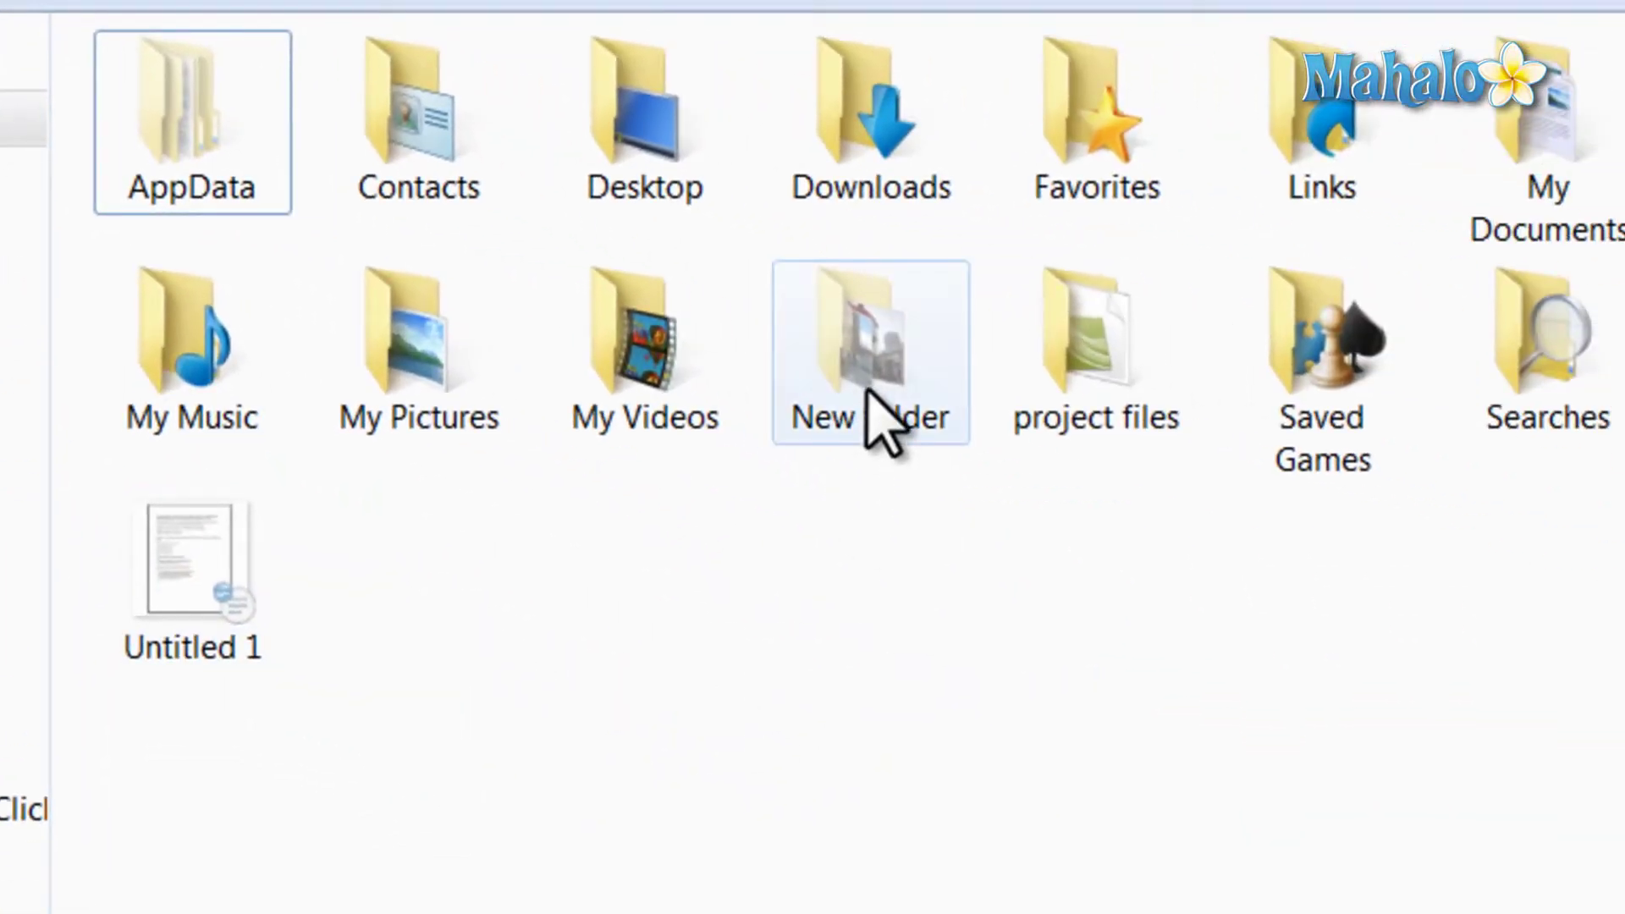
click(878, 406)
click(191, 121)
ctrl+click(203, 534)
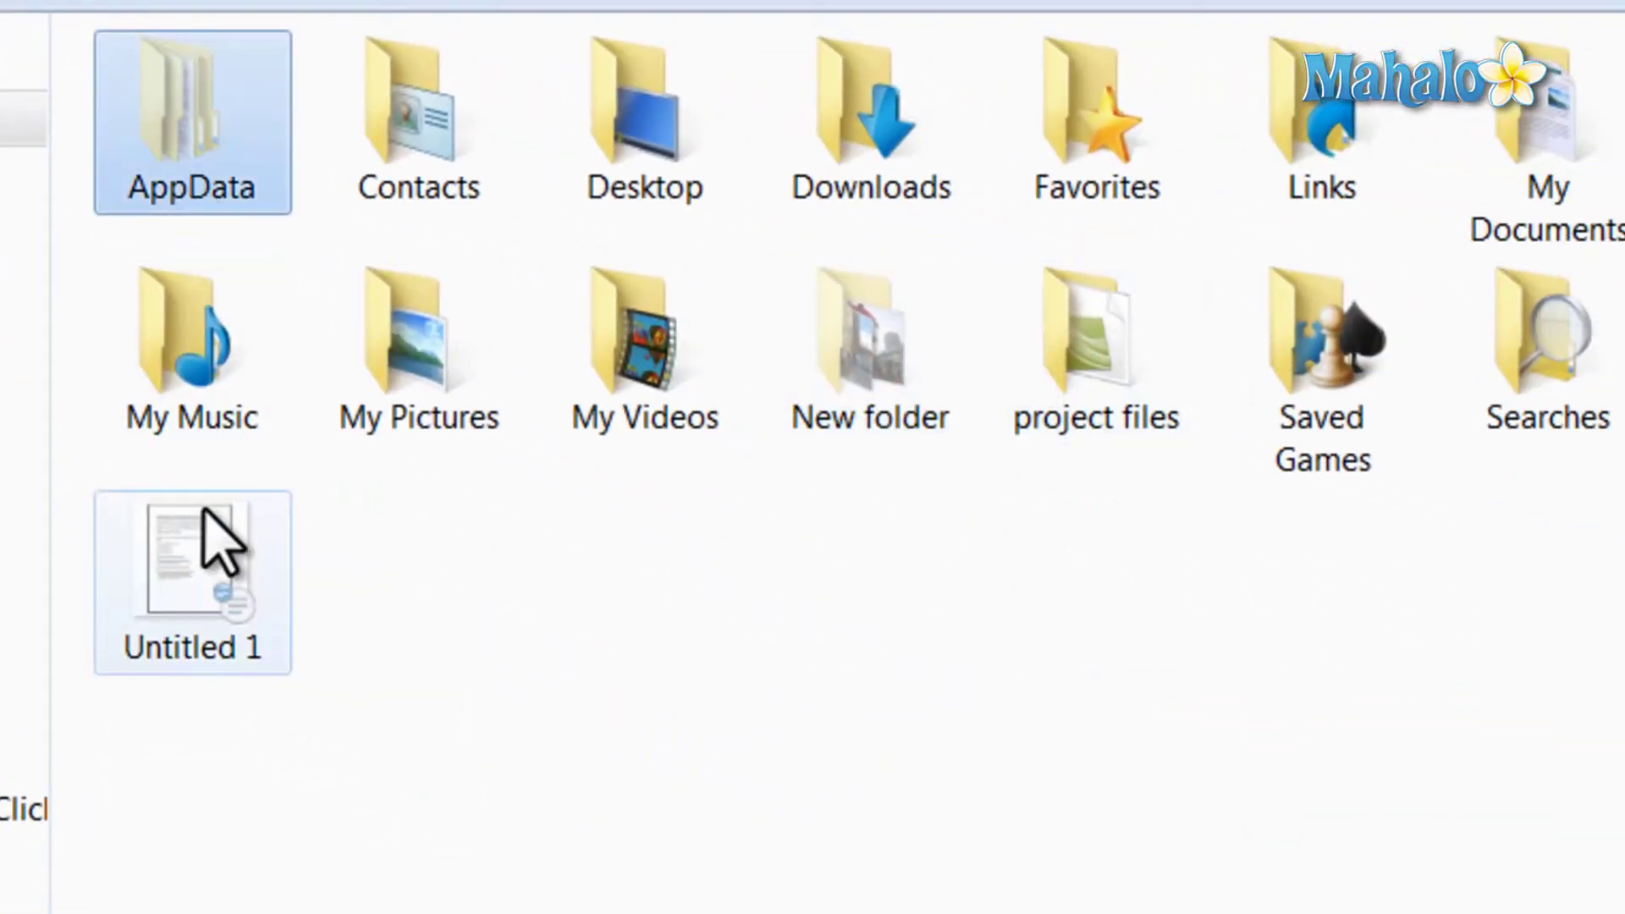
click(216, 539)
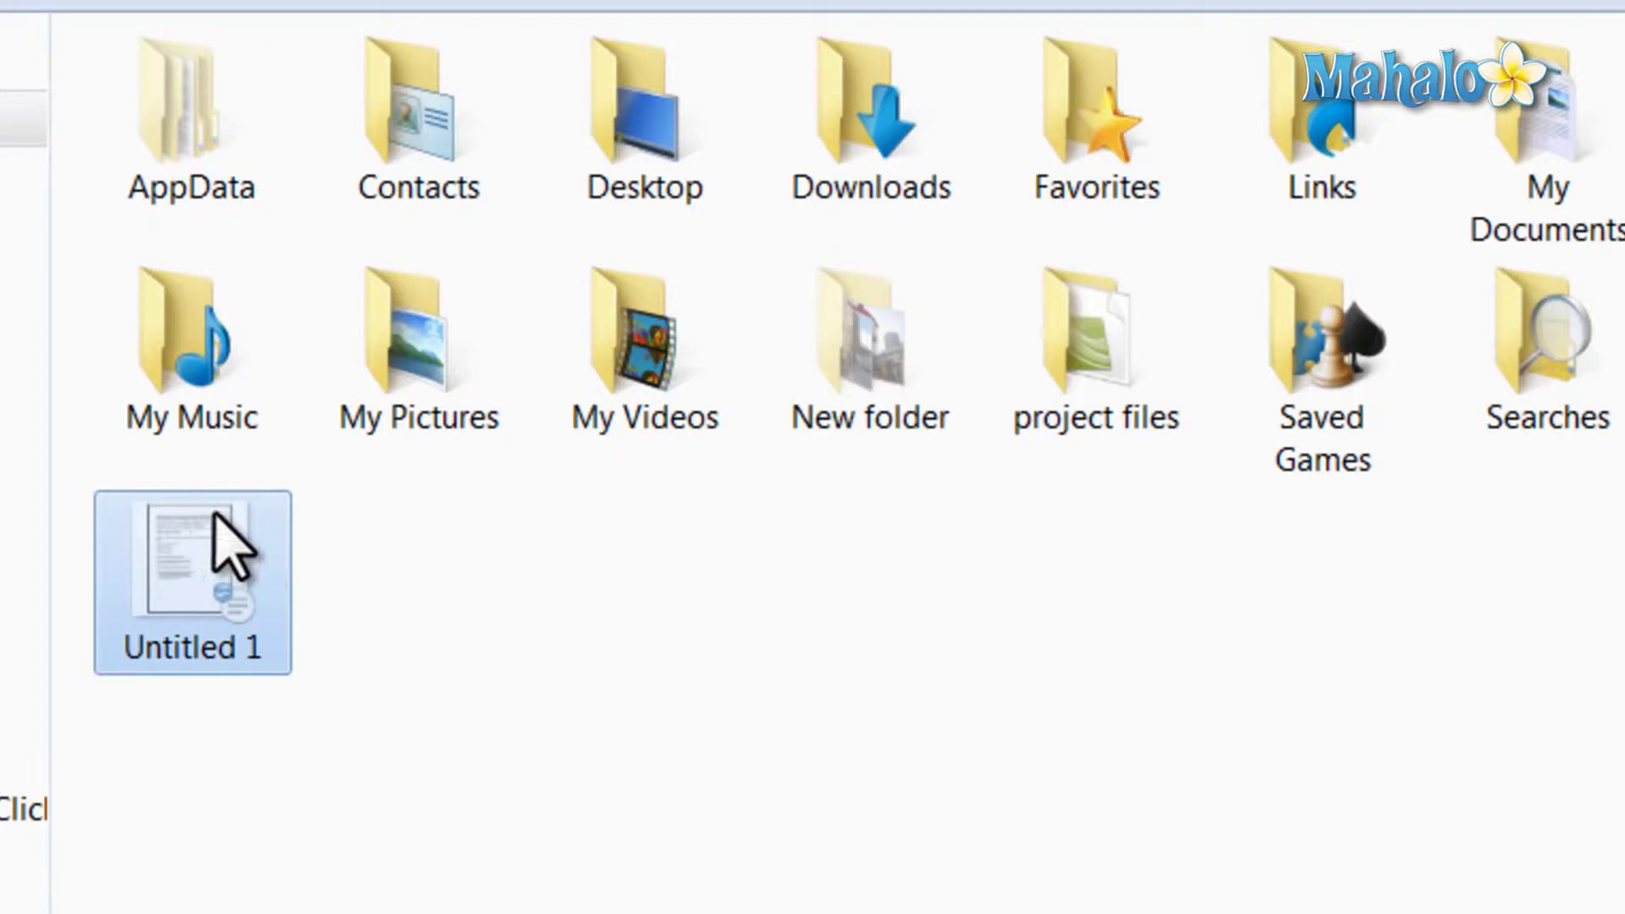
click(406, 636)
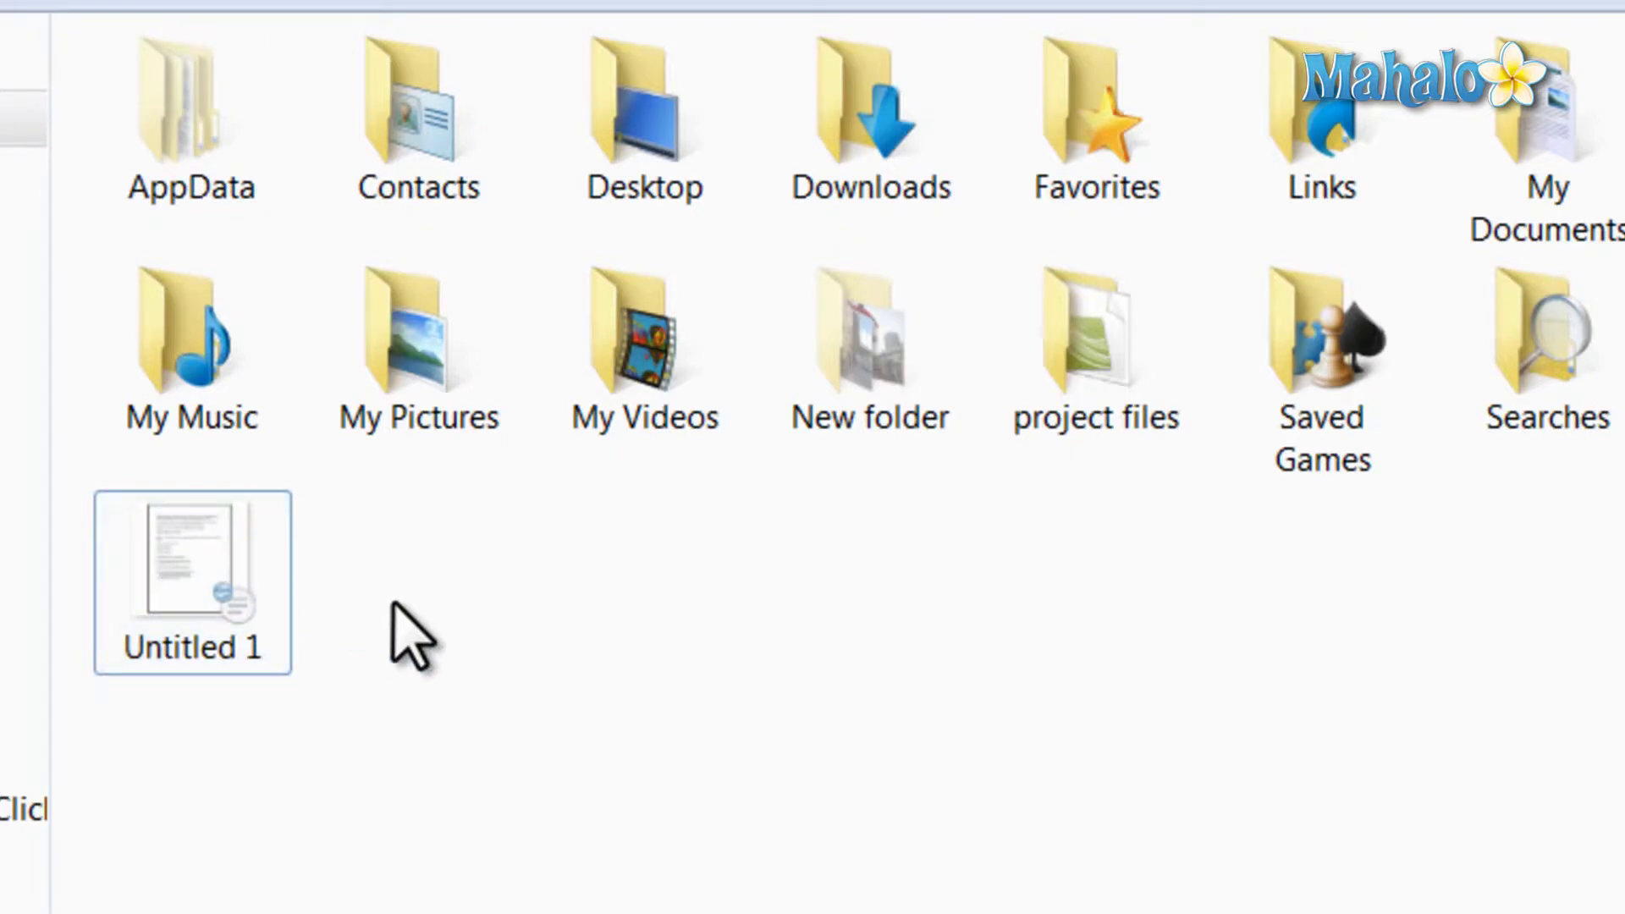
click(216, 145)
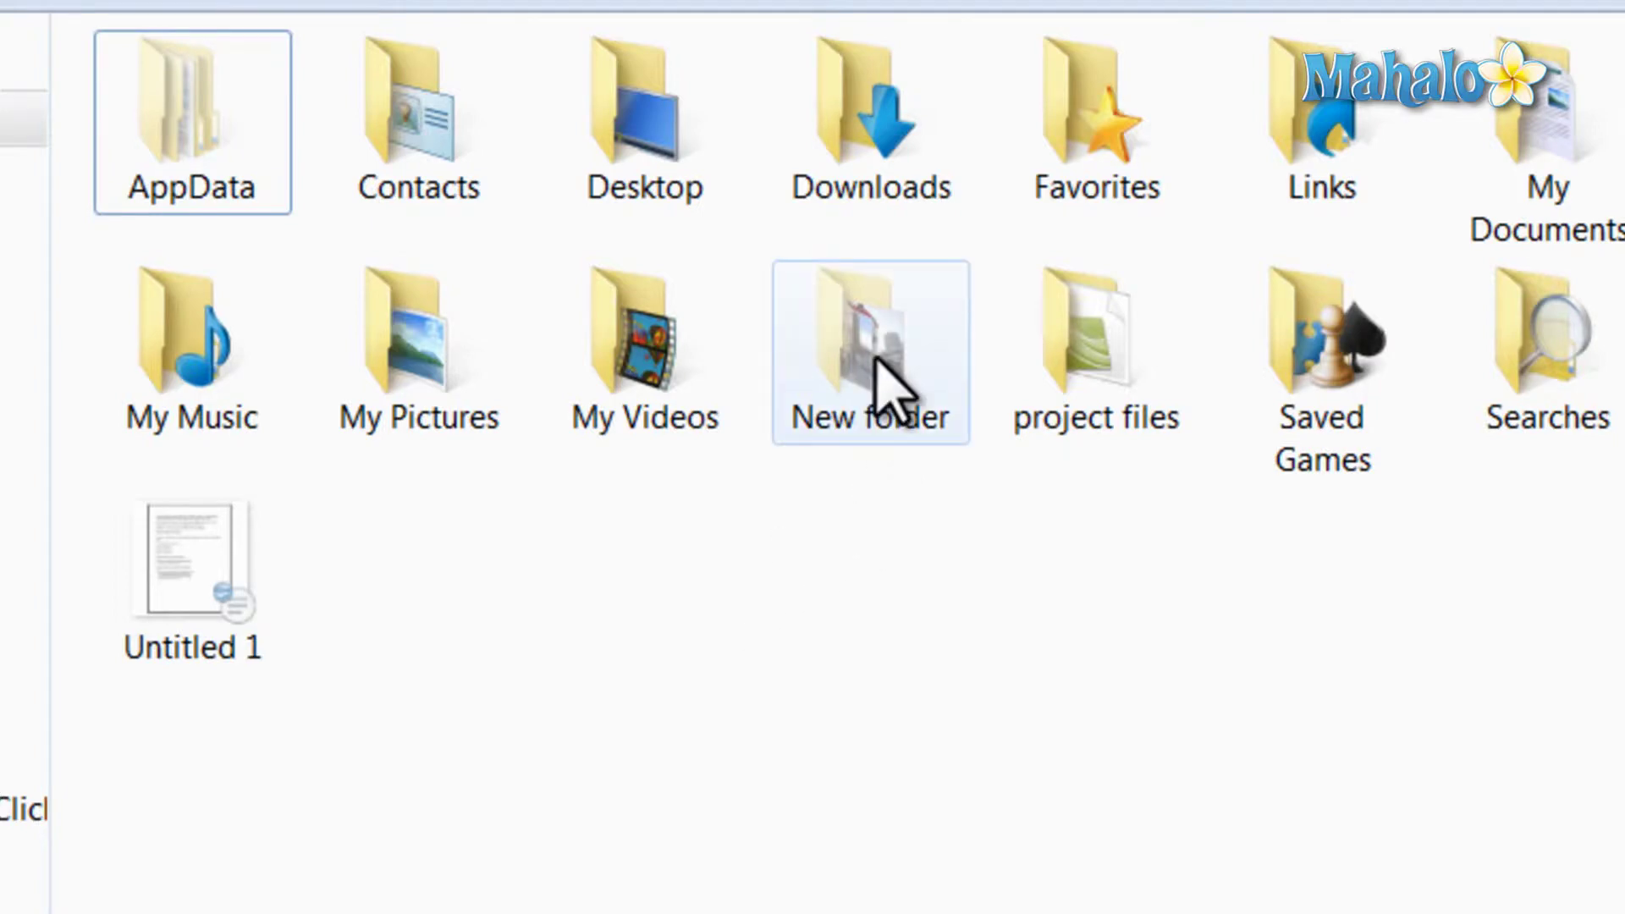
click(889, 381)
double_click(888, 381)
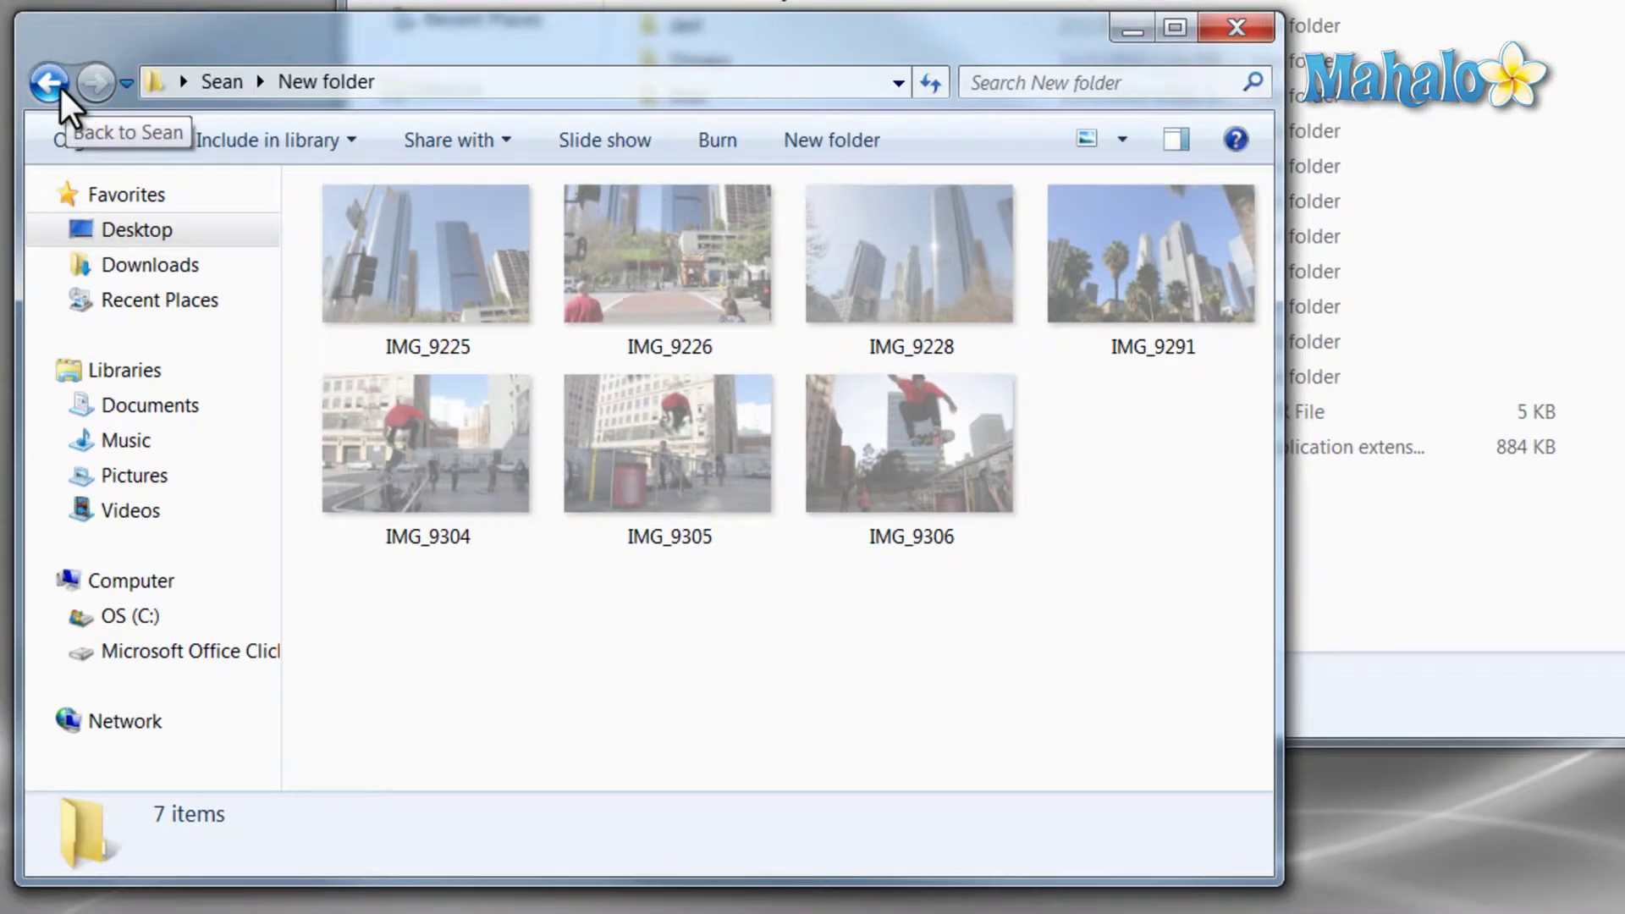
click(51, 83)
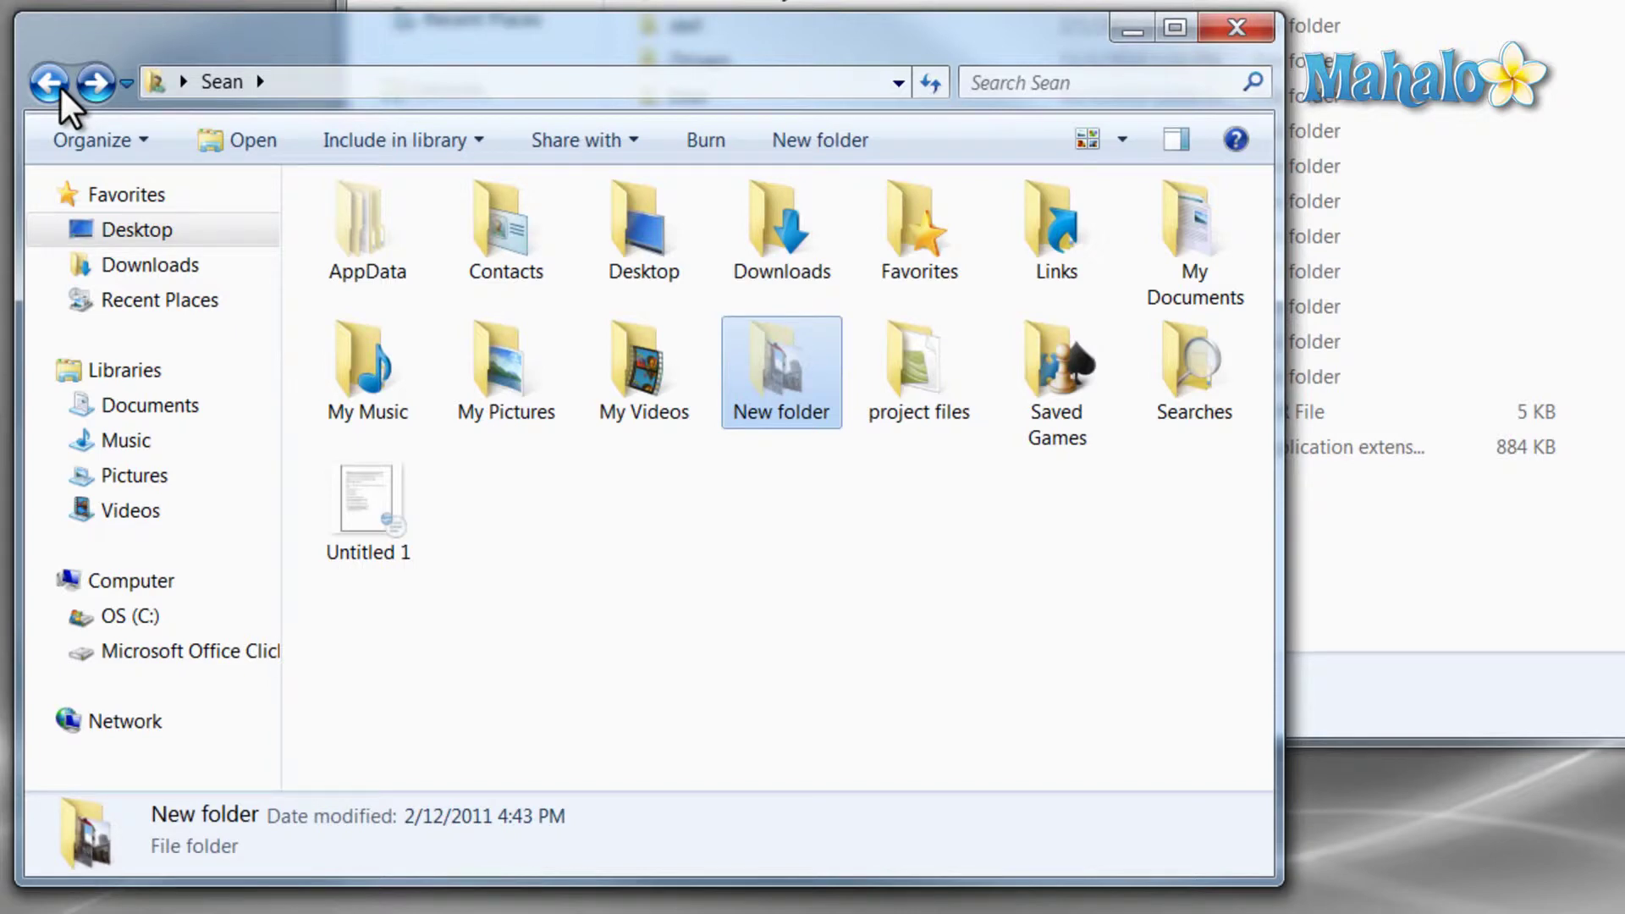
click(610, 641)
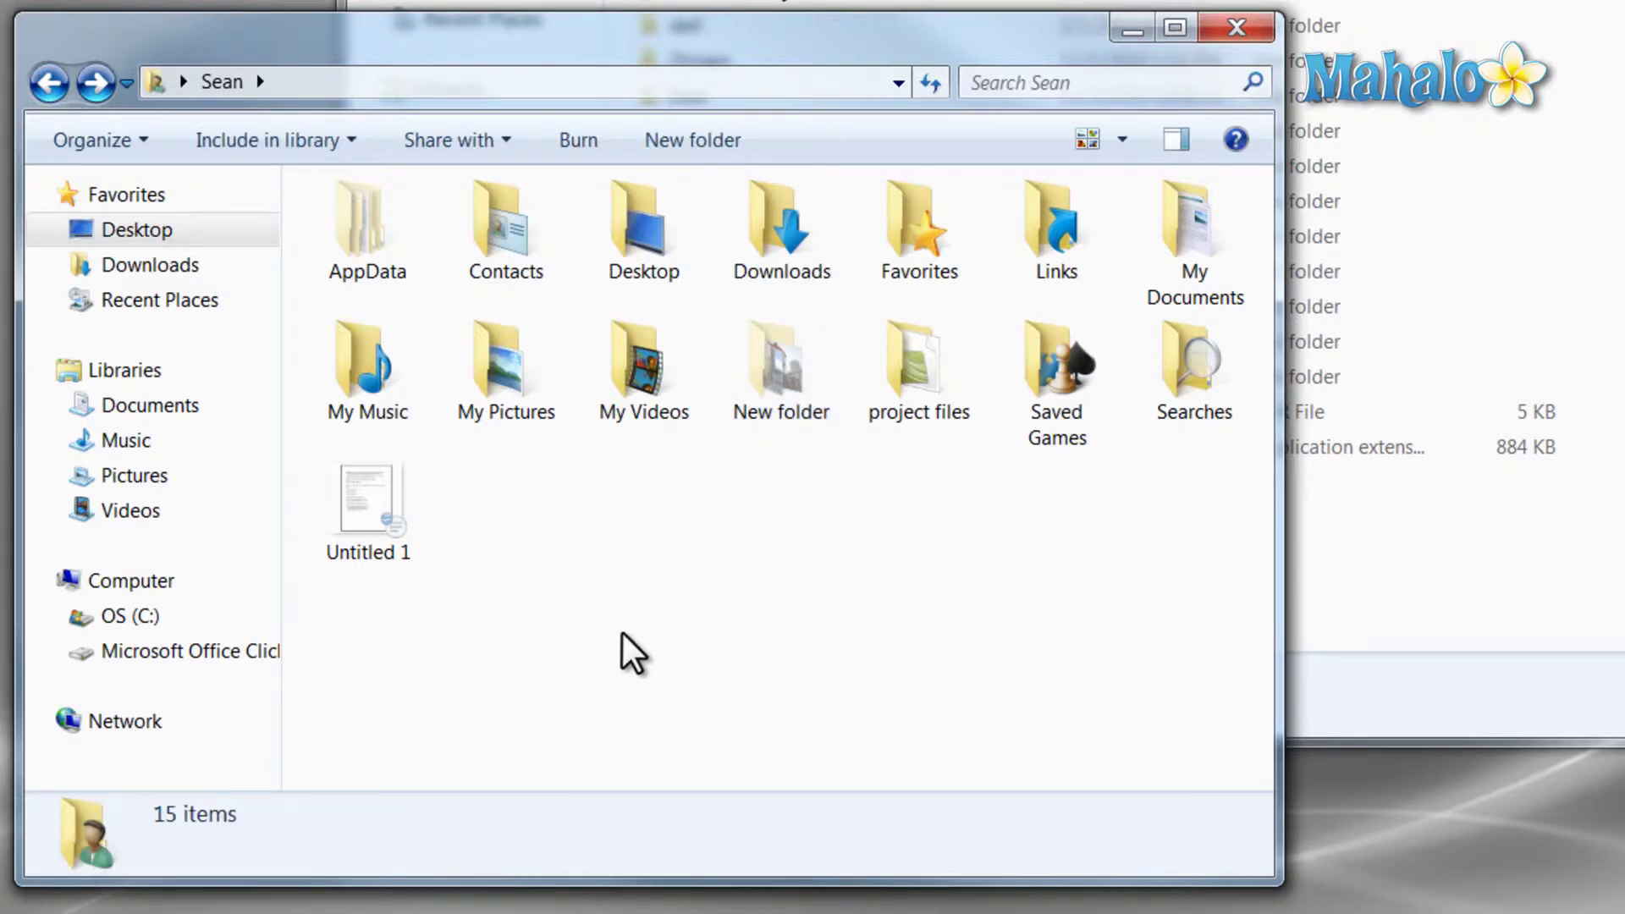